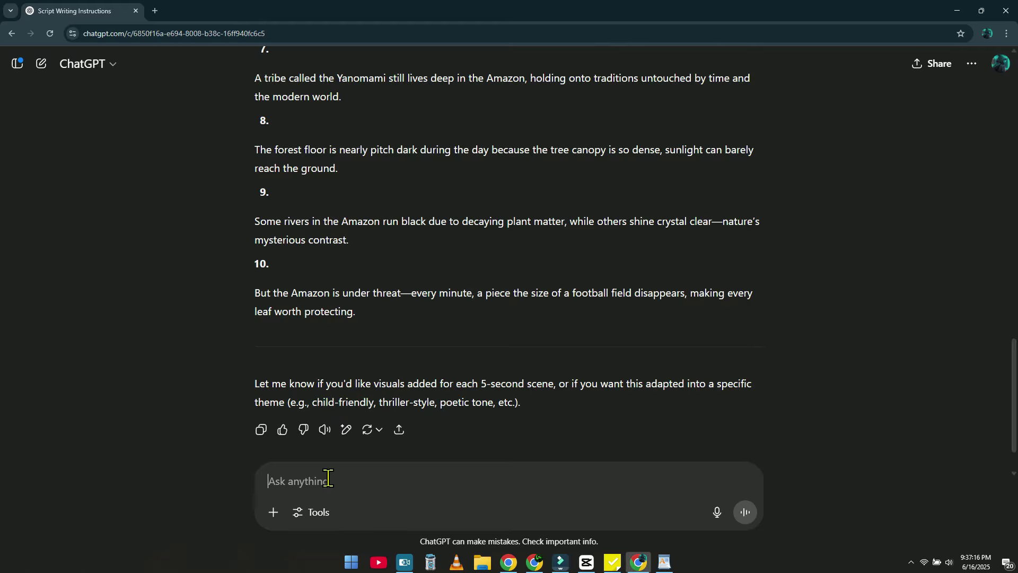
- Ask ChatGPT to "remove numbers" from the Amazon rainforest script
{"action": "type", "text": "remove numbers"}
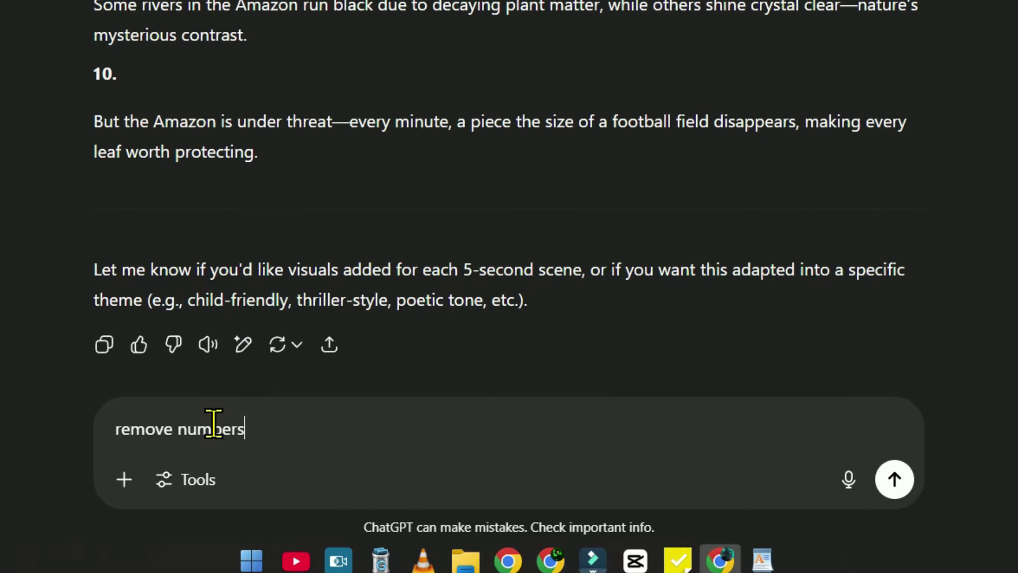
{"action": "key", "text": "Return"}
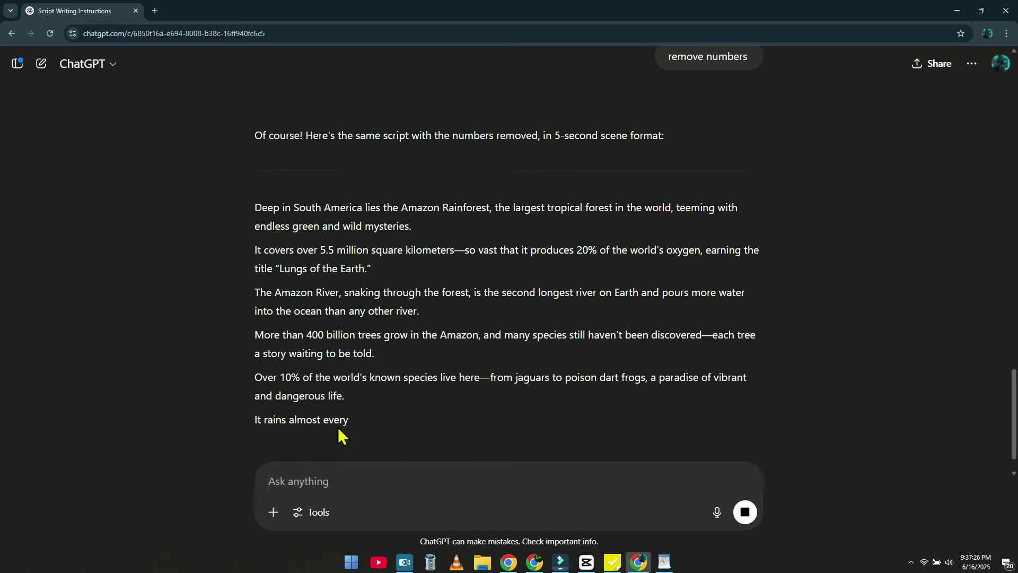
{"action": "scroll", "coordinate": [332, 400], "scroll_direction": "down", "scroll_amount": 1}
{"action": "scroll", "coordinate": [245, 105], "scroll_direction": "down", "scroll_amount": 3}
- Copy the full unnumbered Amazon script from the reply and paste it as the script in CapCut's AI video maker
{"action": "scroll", "coordinate": [265, 281], "scroll_direction": "up", "scroll_amount": 4}
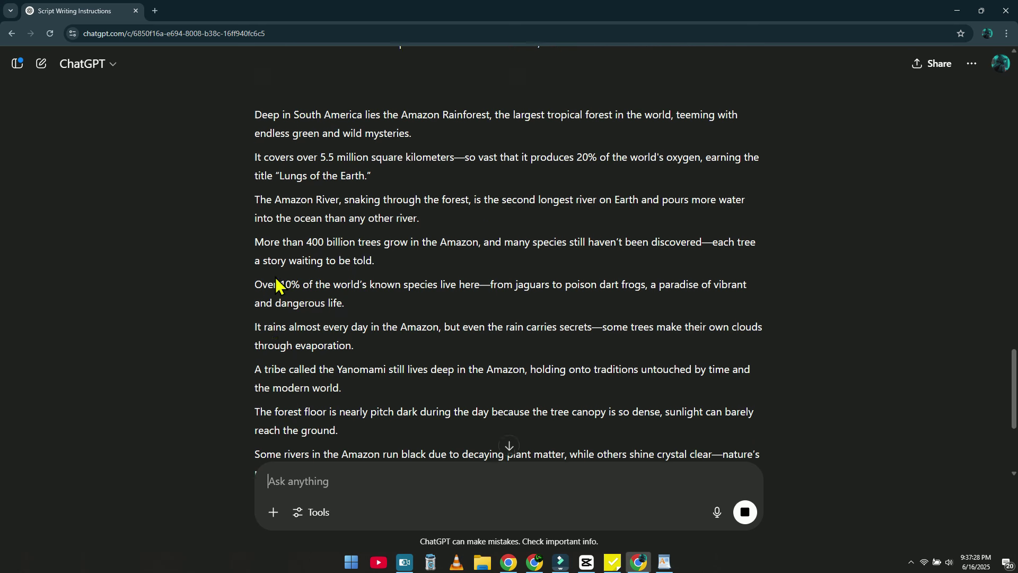
{"action": "left_click_drag", "start_coordinate": [261, 211], "coordinate": [381, 293]}
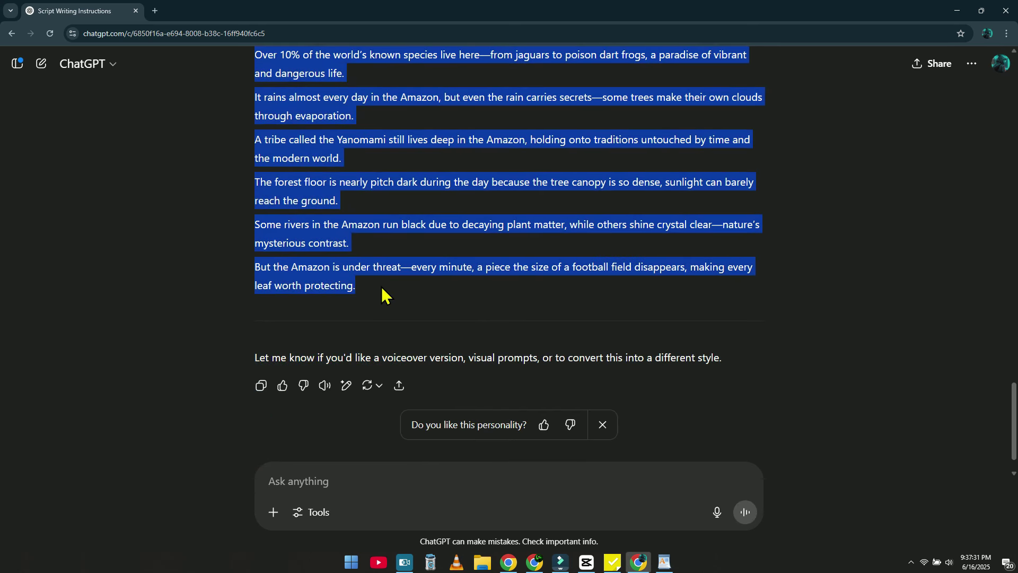
{"action": "left_click", "coordinate": [586, 562]}
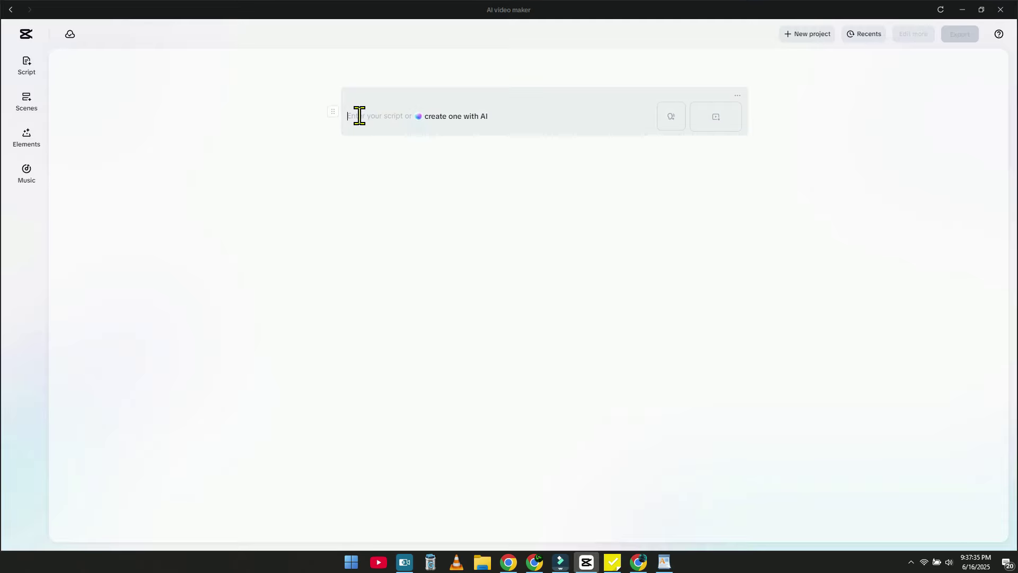
{"action": "type", "text": "The Amazon River, snaking through the forest, is the second longest river on Earth and pours more water into the ocean than any other river. More than 400 billion trees grow in the Amazon, and many species still haven’t been discovered—each tree a story waiting to be told. Over 10% of the world’s known species live here—from jaguars to poison dart frogs, a paradise of vibrant and dangerous life. It rains almost every day in the Amazon, but even the rain carries secrets—some trees make their own clouds through evaporation. A tribe called the Yanomami still lives deep in the Amazon, holding onto traditions untouched by time and the modern world. The forest floor is nearly pitch dark during the day because the tree canopy is so dense, sunlight can barely reach the ground. Some rivers in the Amazon run black due to decaying plant matter, while others shine crystal clear—nature’s mysterious contrast. But the Amazon is under threat—every minute, a piece the size of a football field disappears, making every leaf worth protecting."}
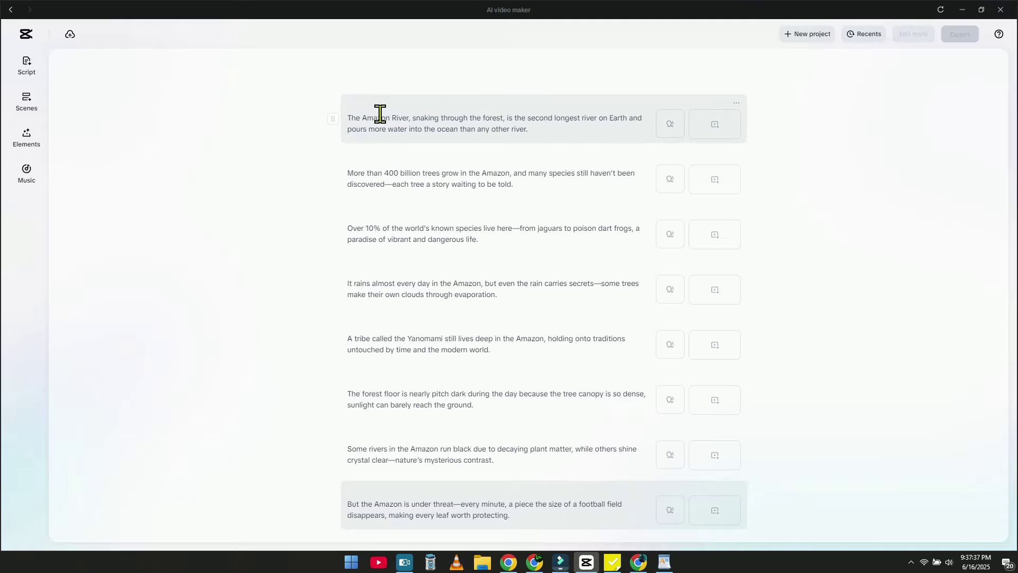
{"action": "scroll", "coordinate": [419, 512], "scroll_direction": "up", "scroll_amount": 2}
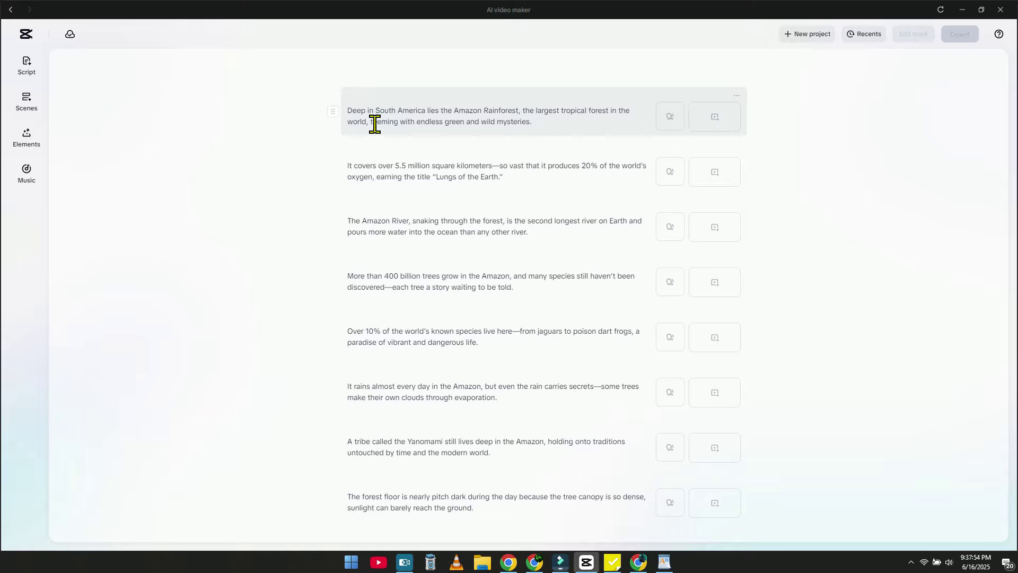
- Open the scene voiceover options and browse the recommended trending avatars
{"action": "left_click", "coordinate": [26, 101]}
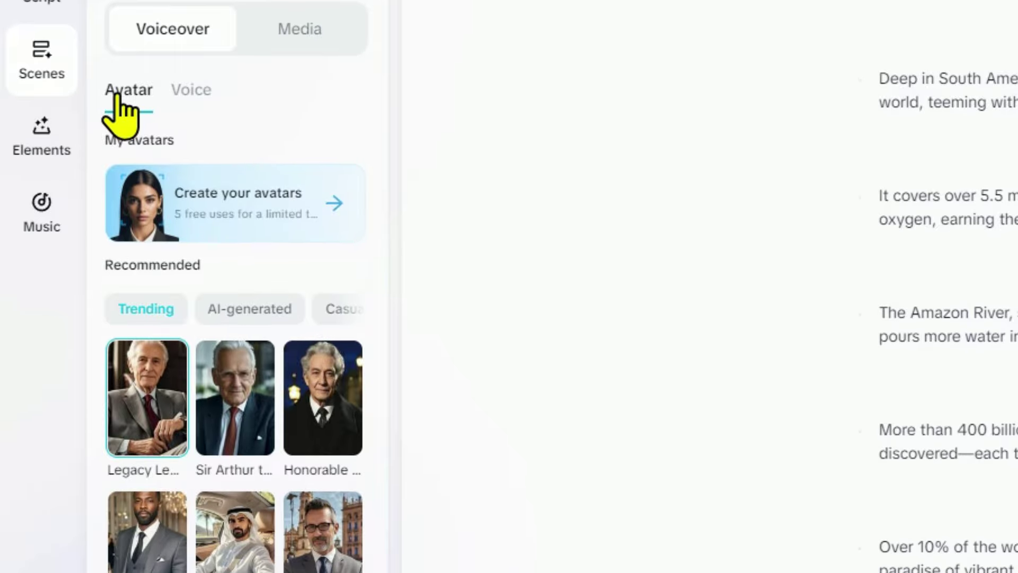
{"action": "scroll", "coordinate": [228, 424], "scroll_direction": "down", "scroll_amount": 10}
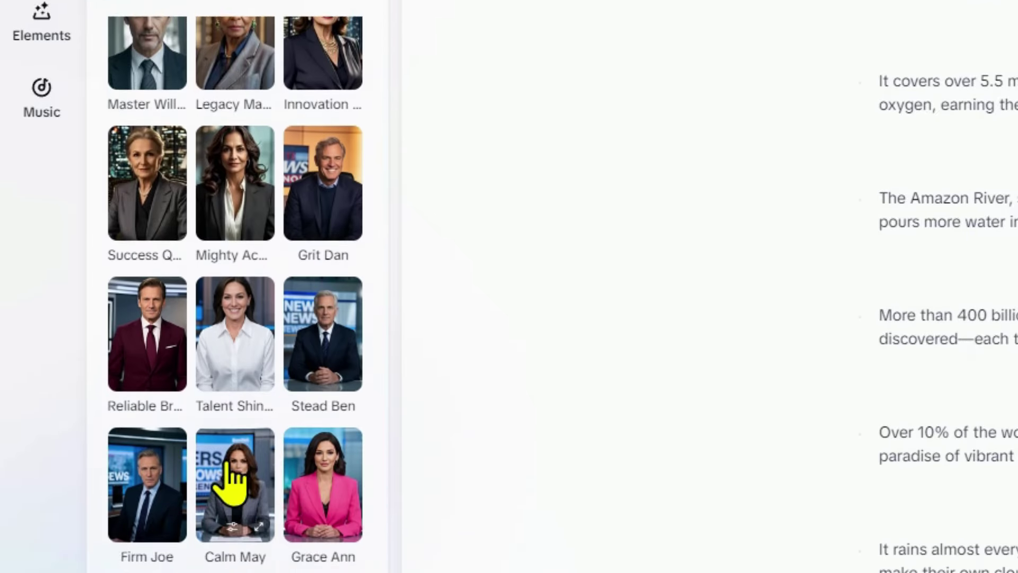
{"action": "scroll", "coordinate": [228, 504], "scroll_direction": "down", "scroll_amount": 4}
{"action": "scroll", "coordinate": [215, 406], "scroll_direction": "up", "scroll_amount": 15}
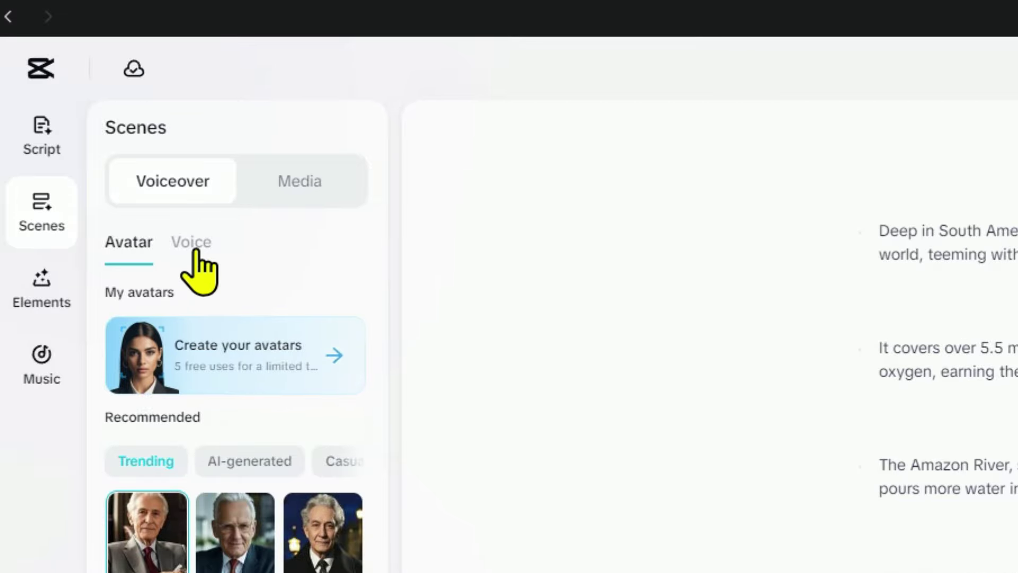
- Preview the Detective, Sir British and Half-Blood Prince voices among the trending voiceover voices
{"action": "left_click", "coordinate": [192, 245]}
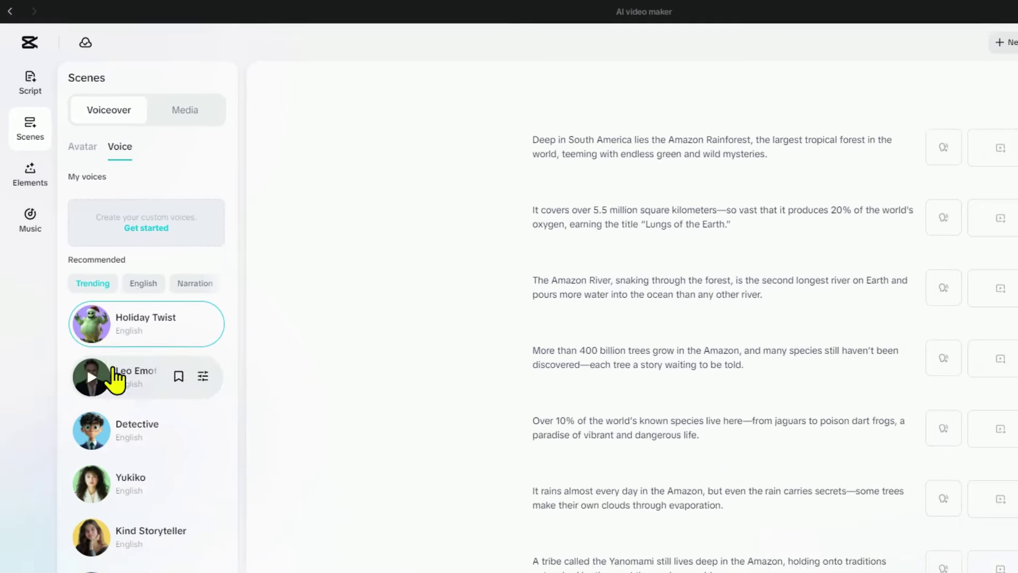
{"action": "left_click", "coordinate": [74, 339]}
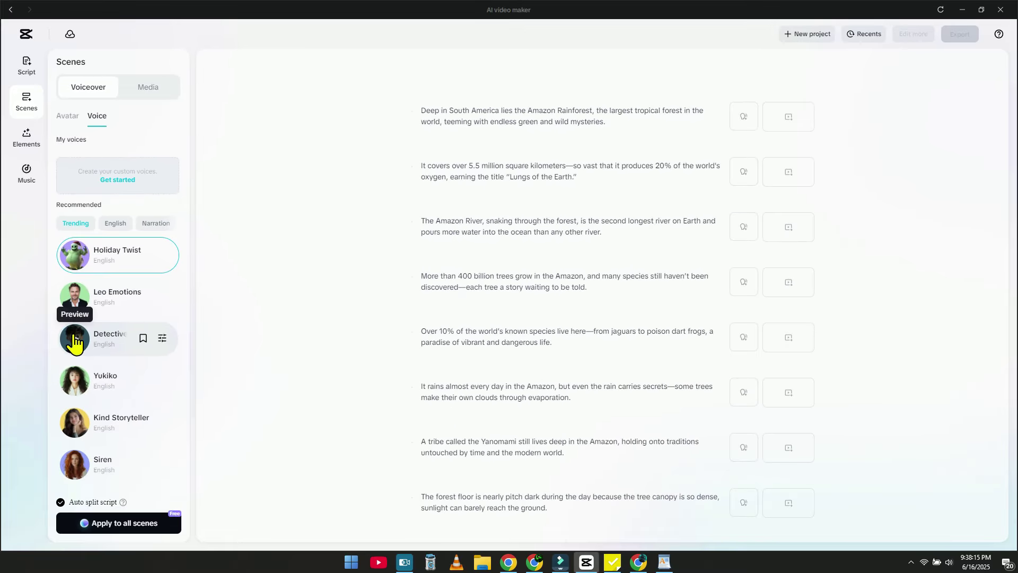
{"action": "scroll", "coordinate": [75, 340], "scroll_direction": "down", "scroll_amount": 4}
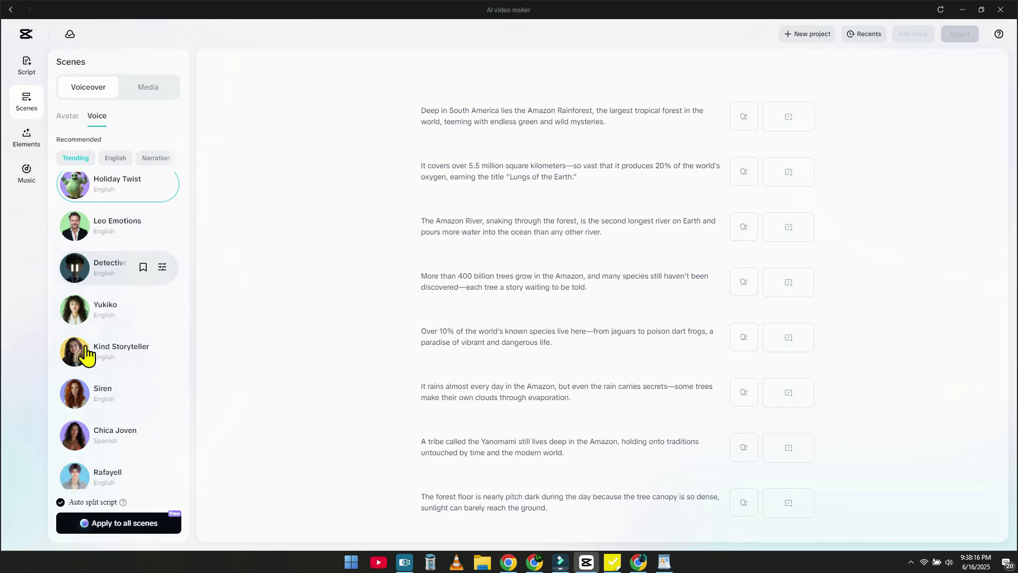
{"action": "scroll", "coordinate": [77, 305], "scroll_direction": "down", "scroll_amount": 3}
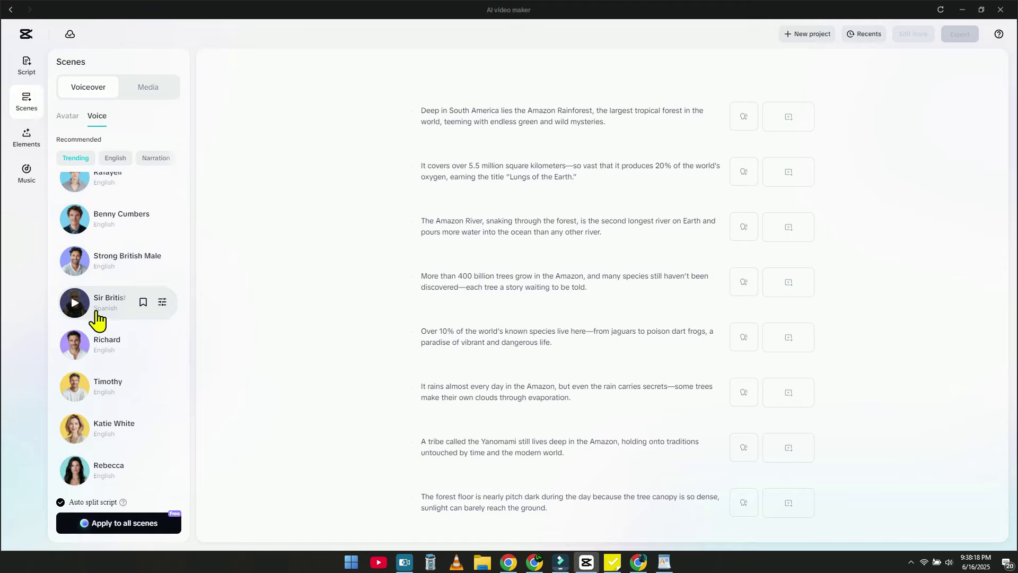
{"action": "left_click", "coordinate": [75, 302]}
{"action": "scroll", "coordinate": [79, 312], "scroll_direction": "down", "scroll_amount": 4}
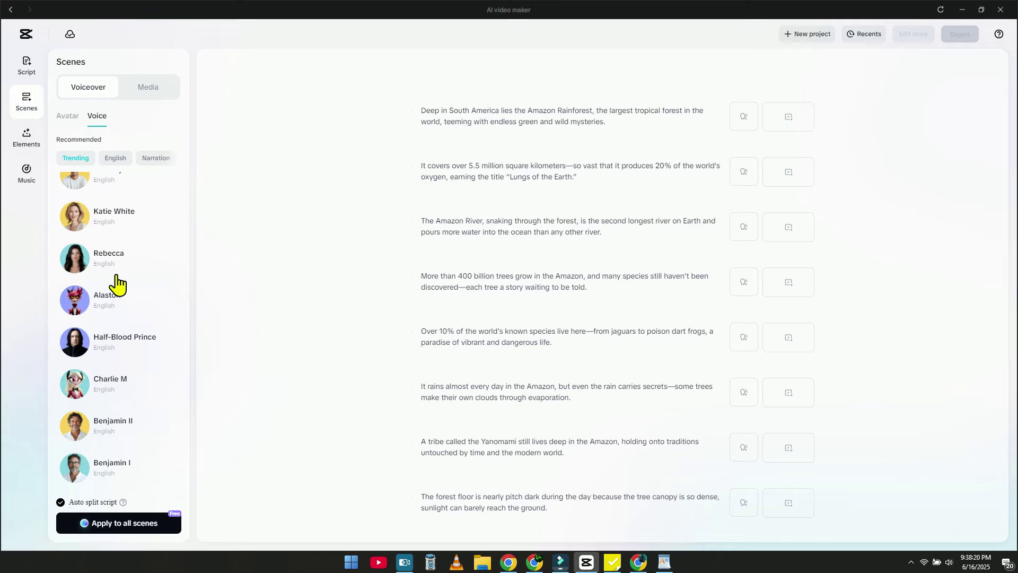
{"action": "left_click", "coordinate": [74, 342]}
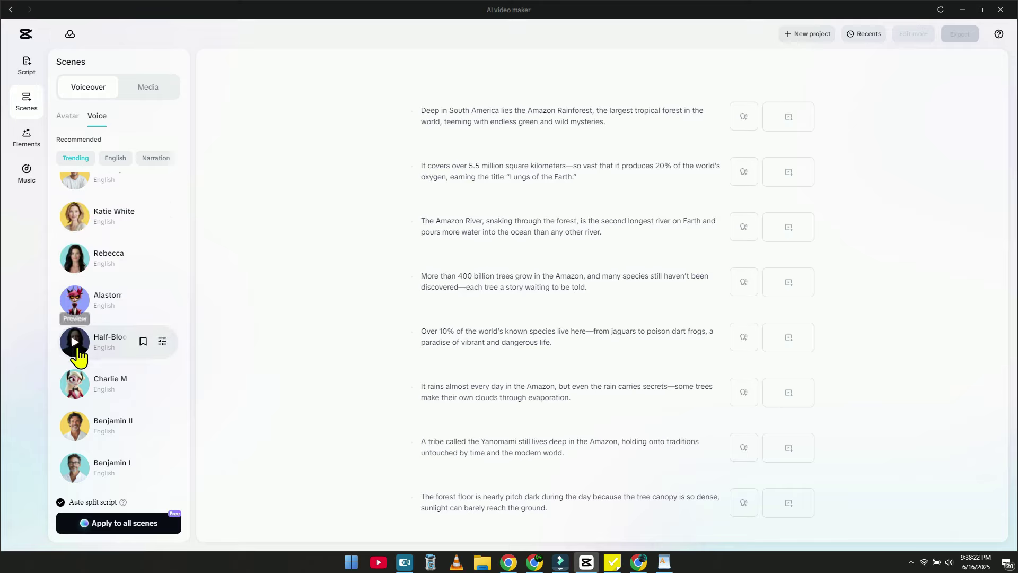
{"action": "scroll", "coordinate": [93, 317], "scroll_direction": "down", "scroll_amount": 2}
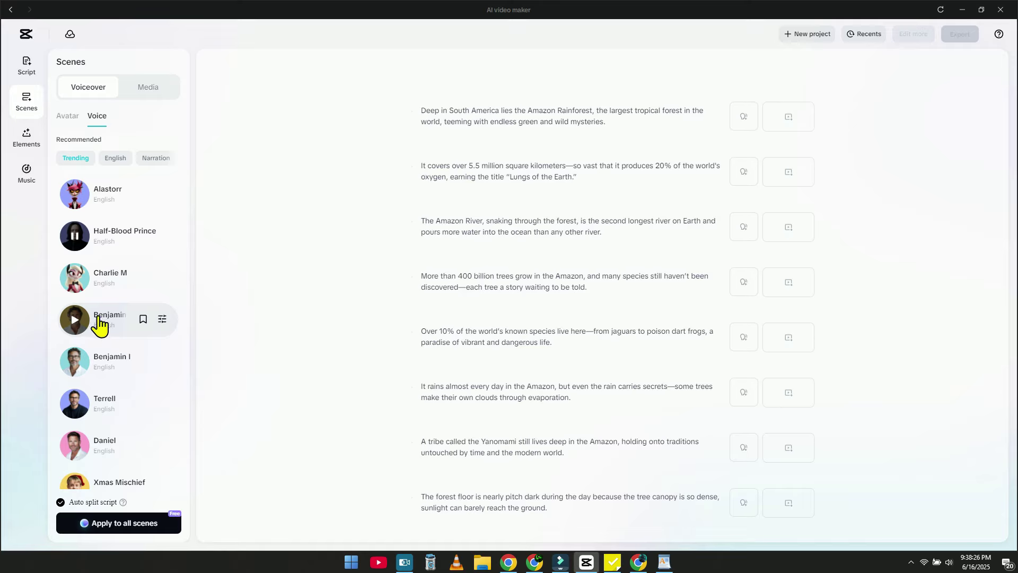
- Preview the Terrell, Daniel, Polar Guide, Dorian and Caspian voices among the trending voiceover voices
{"action": "left_click", "coordinate": [75, 403]}
{"action": "scroll", "coordinate": [100, 374], "scroll_direction": "down", "scroll_amount": 1}
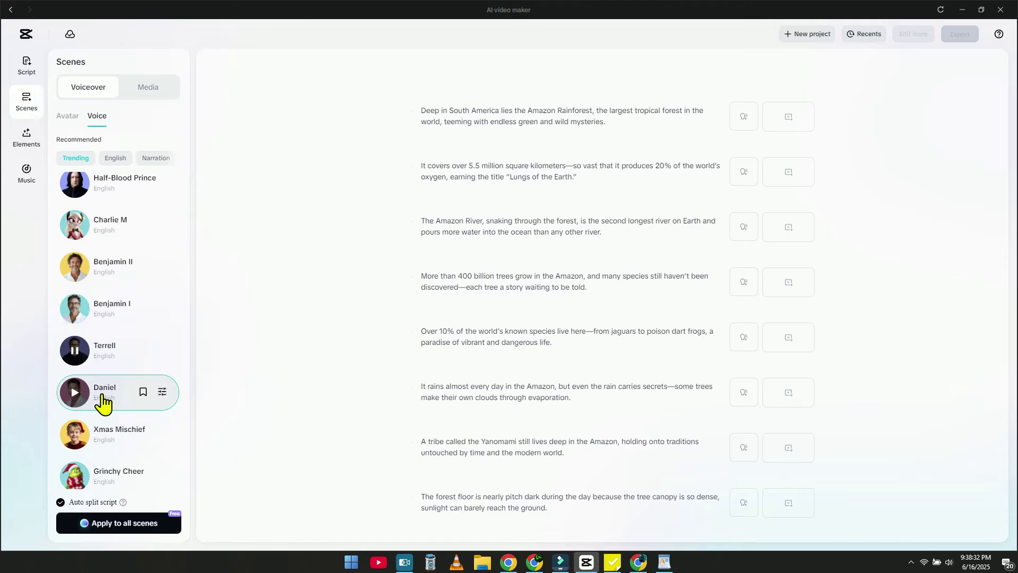
{"action": "left_click", "coordinate": [79, 394]}
{"action": "scroll", "coordinate": [79, 394], "scroll_direction": "down", "scroll_amount": 6}
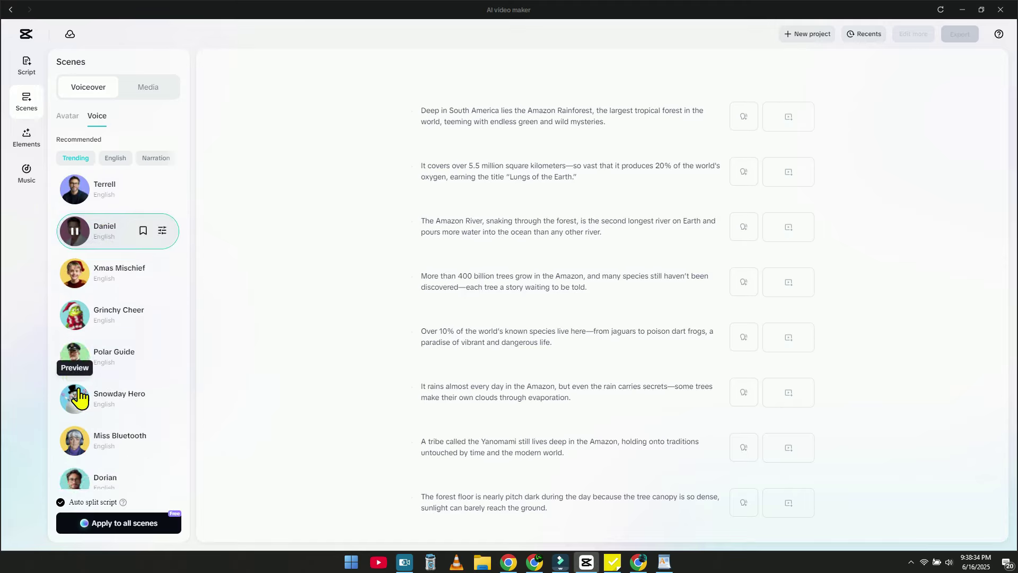
{"action": "left_click", "coordinate": [75, 254]}
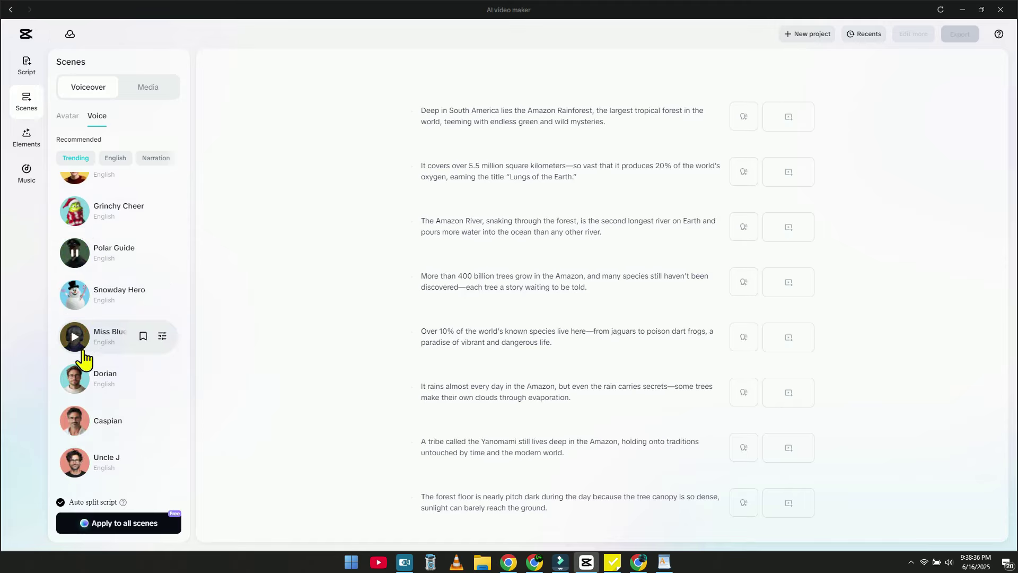
{"action": "left_click", "coordinate": [75, 378]}
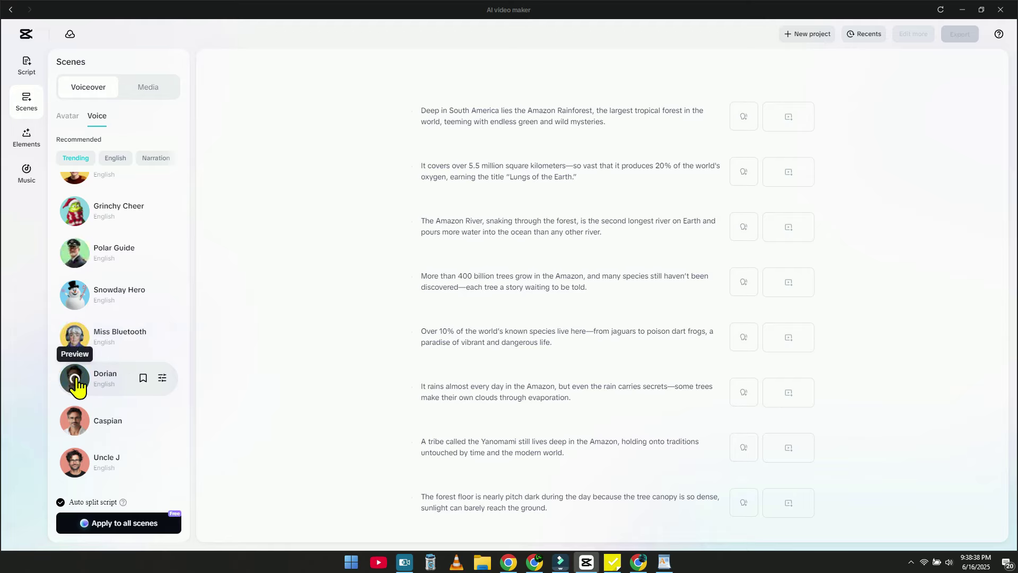
{"action": "left_click", "coordinate": [76, 422]}
{"action": "scroll", "coordinate": [79, 421], "scroll_direction": "down", "scroll_amount": 4}
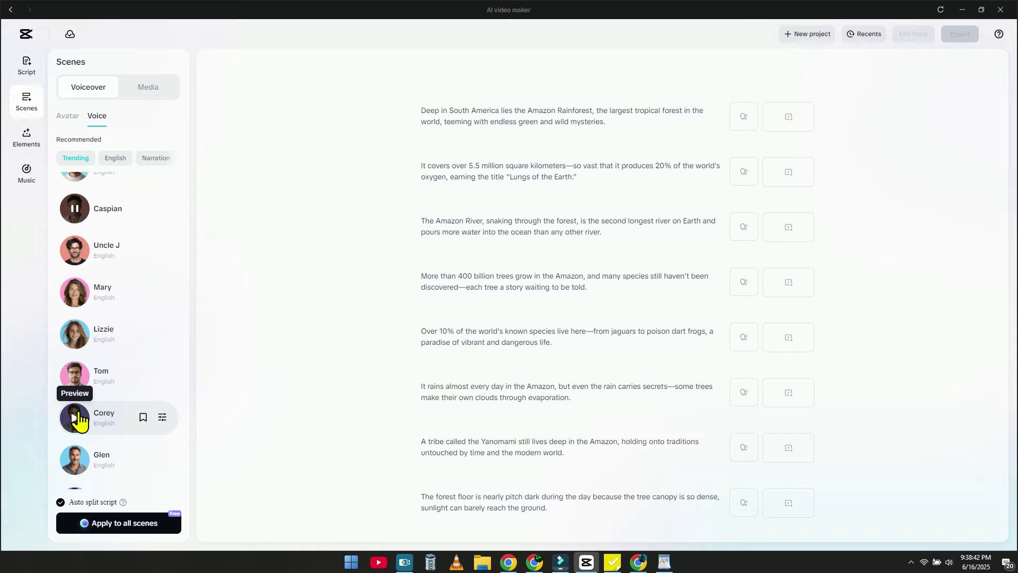
- Apply the Caspian voice to all scenes and play back the start of the narration
{"action": "scroll", "coordinate": [78, 419], "scroll_direction": "up", "scroll_amount": 2}
{"action": "left_click", "coordinate": [112, 316]}
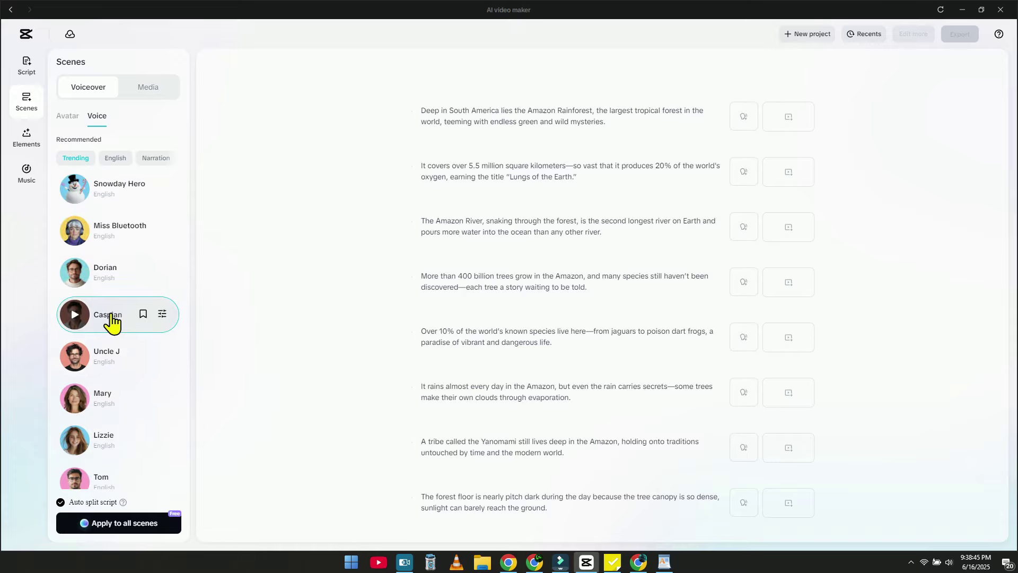
{"action": "left_click", "coordinate": [114, 523]}
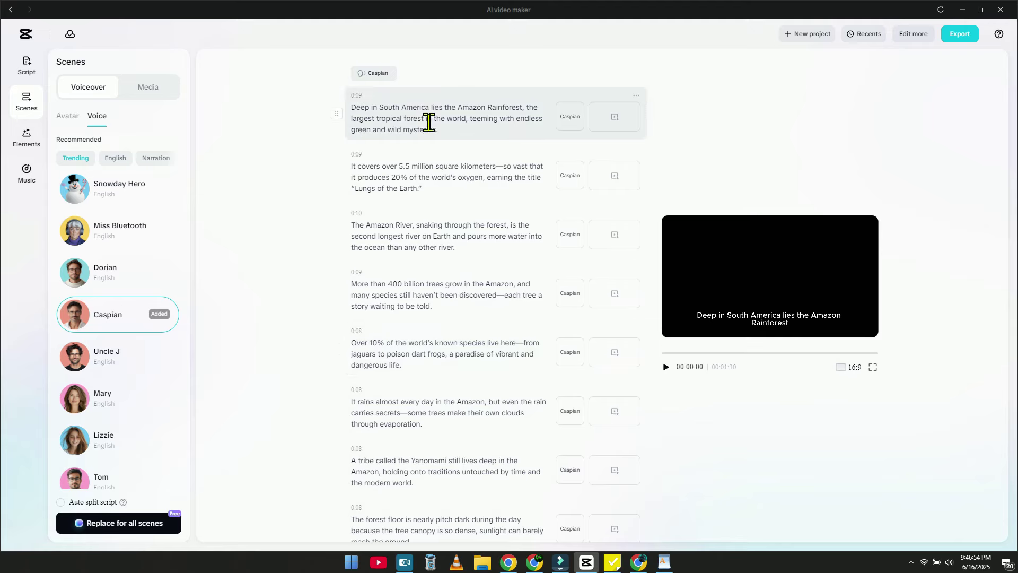
{"action": "left_click", "coordinate": [666, 367]}
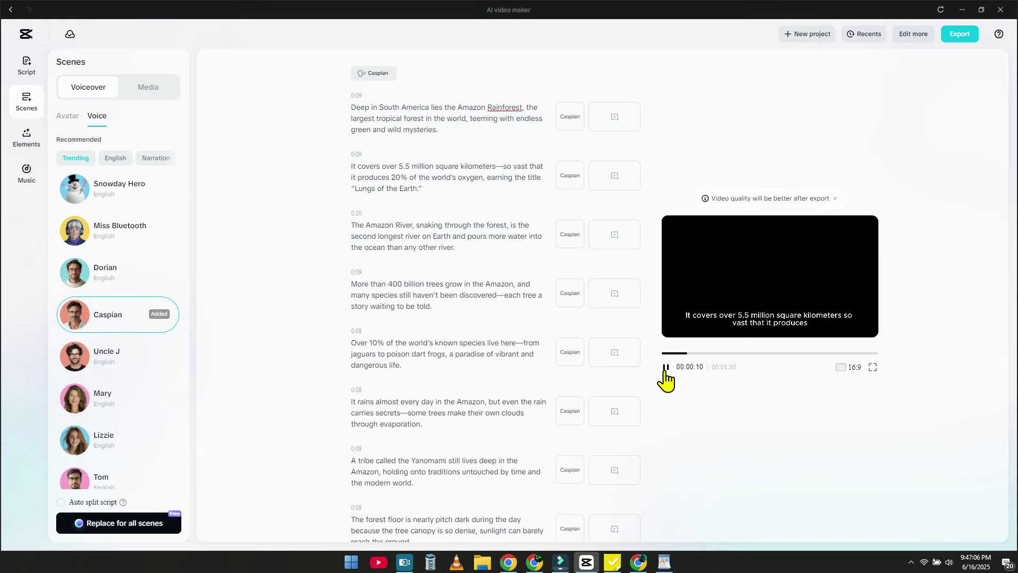
{"action": "left_click", "coordinate": [666, 368]}
- Generate AI media in the Realistic Film style and apply it to all scenes
{"action": "left_click", "coordinate": [148, 91]}
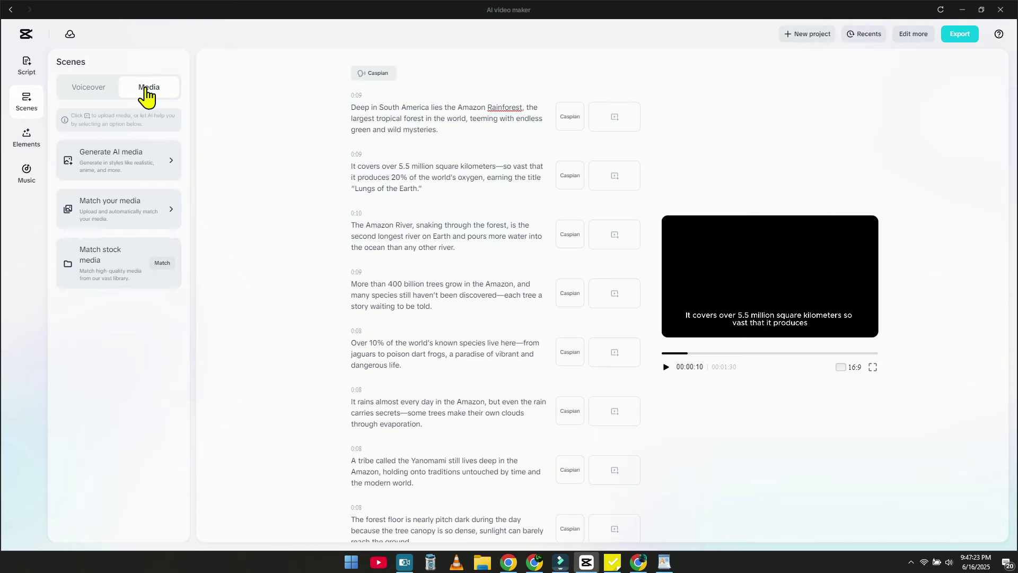
{"action": "left_click", "coordinate": [133, 164]}
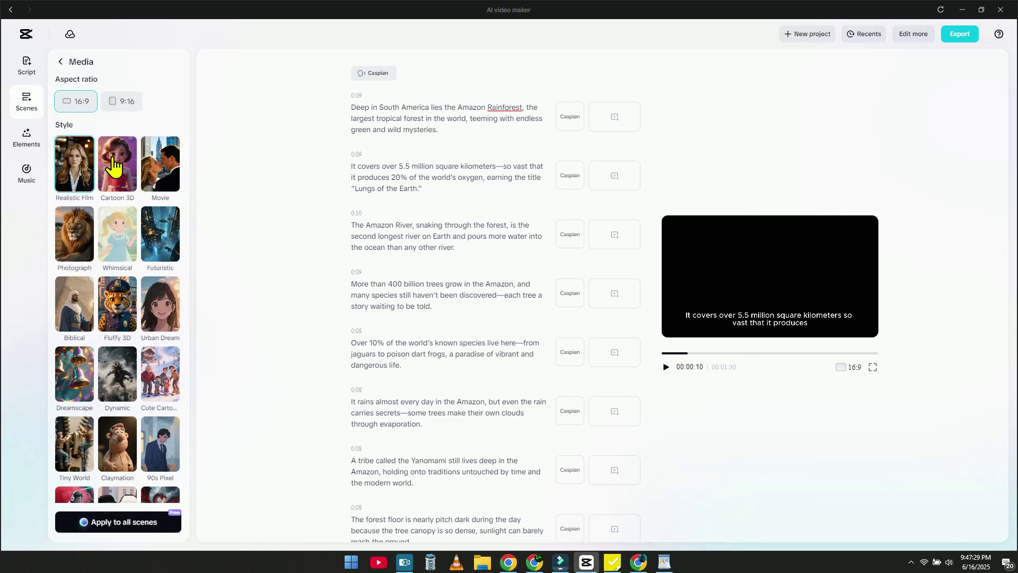
{"action": "left_click", "coordinate": [117, 168]}
{"action": "left_click", "coordinate": [168, 166]}
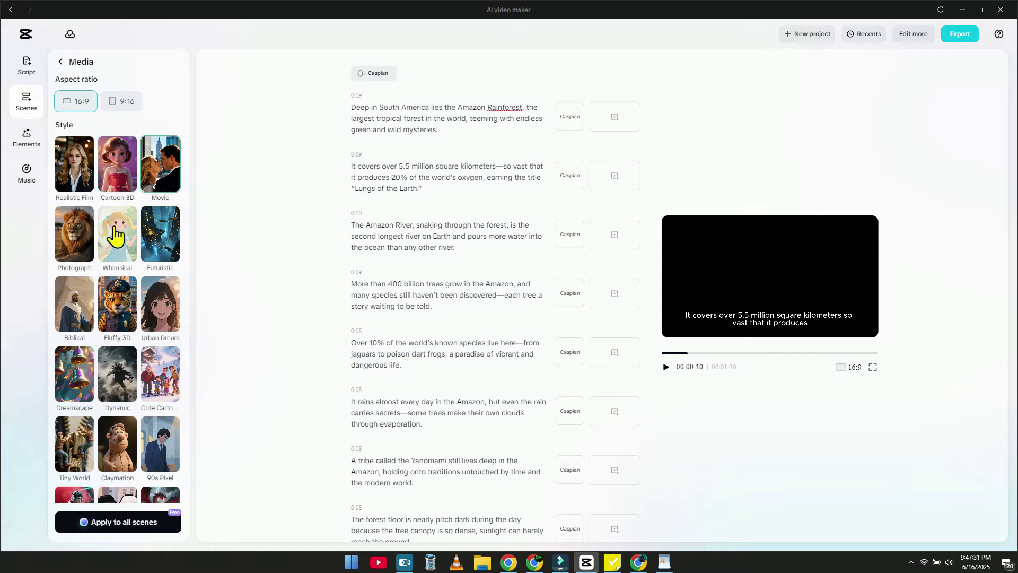
{"action": "left_click", "coordinate": [77, 161]}
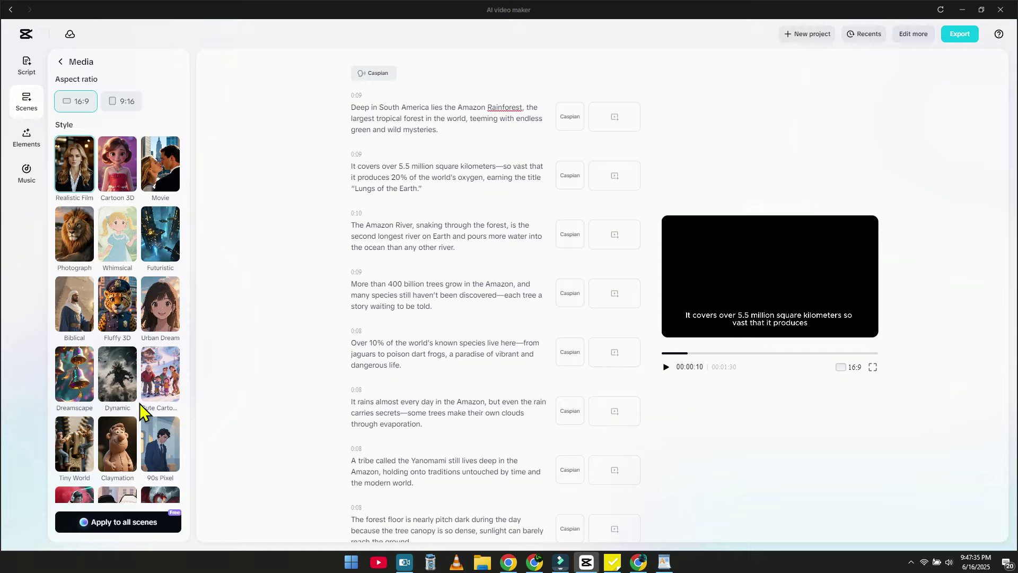
{"action": "left_click", "coordinate": [119, 525]}
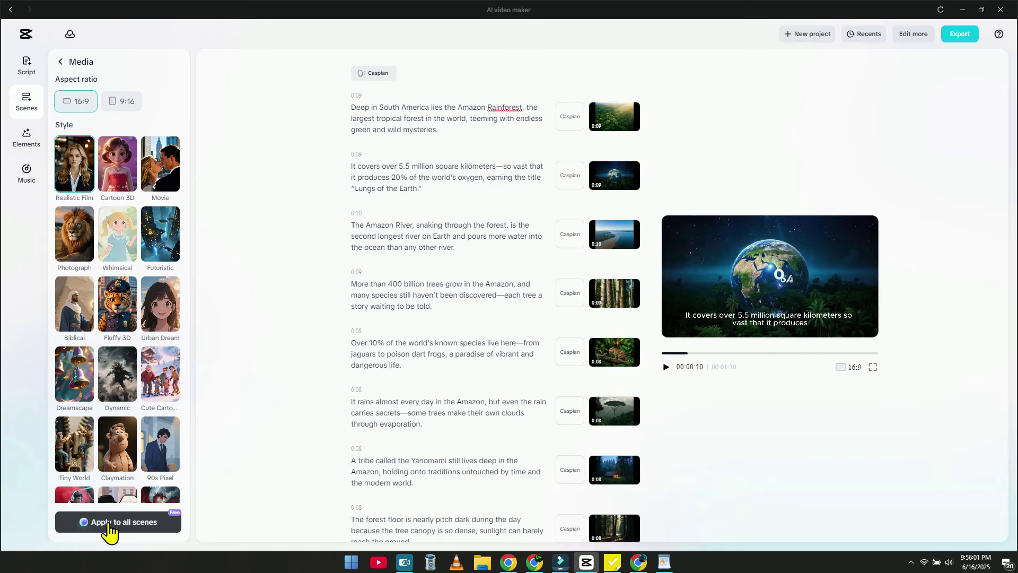
- Play the generated video in full screen to check the scene images and captions, and pause it back in the editor
{"action": "left_click", "coordinate": [666, 367]}
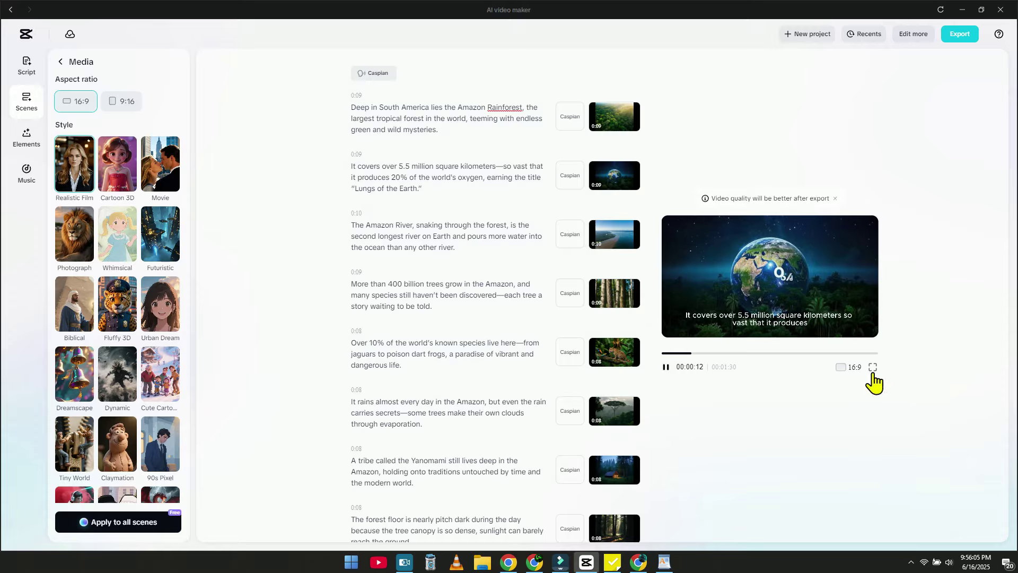
{"action": "left_click", "coordinate": [873, 367]}
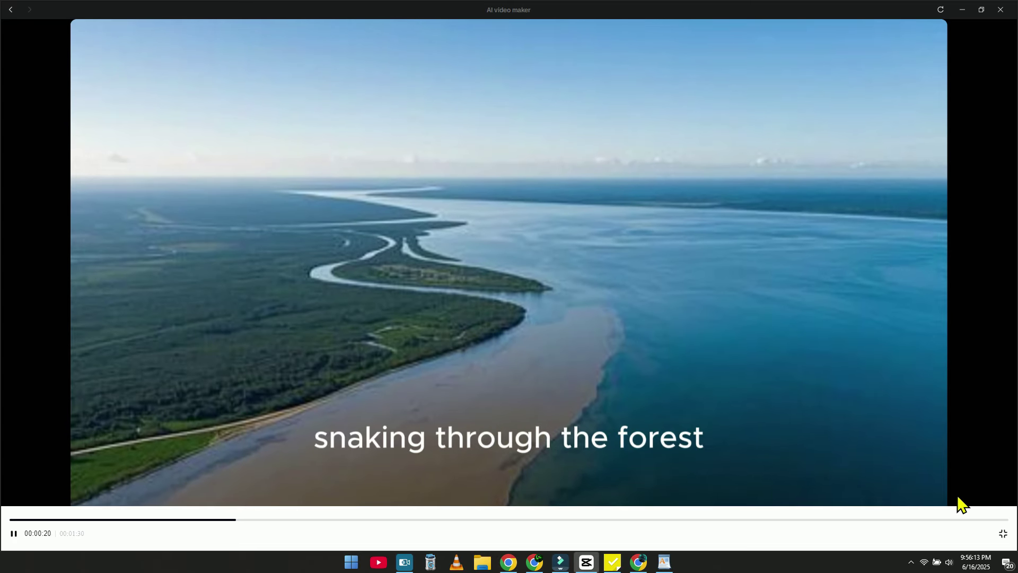
{"action": "left_click", "coordinate": [1002, 534]}
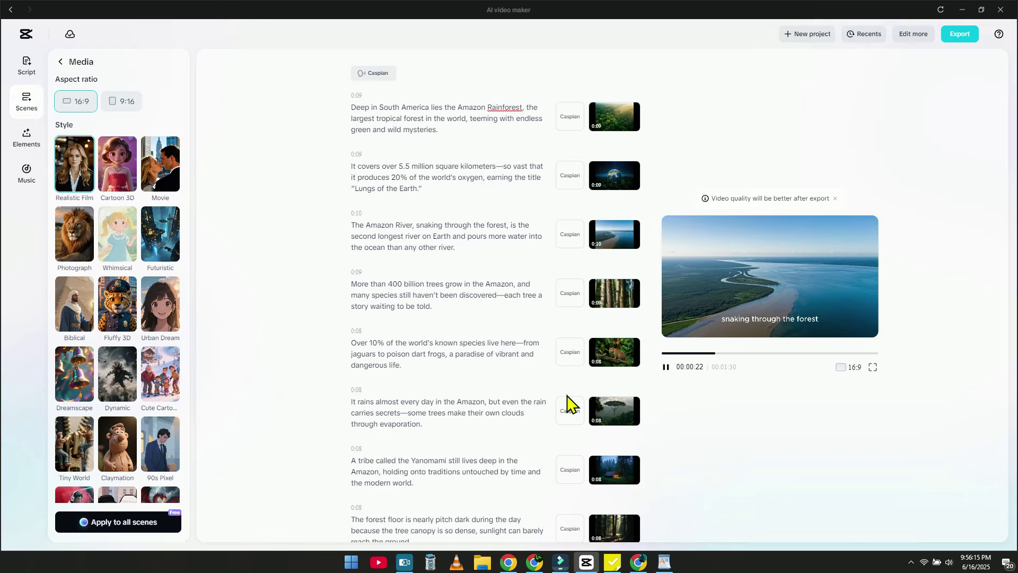
{"action": "left_click", "coordinate": [666, 367]}
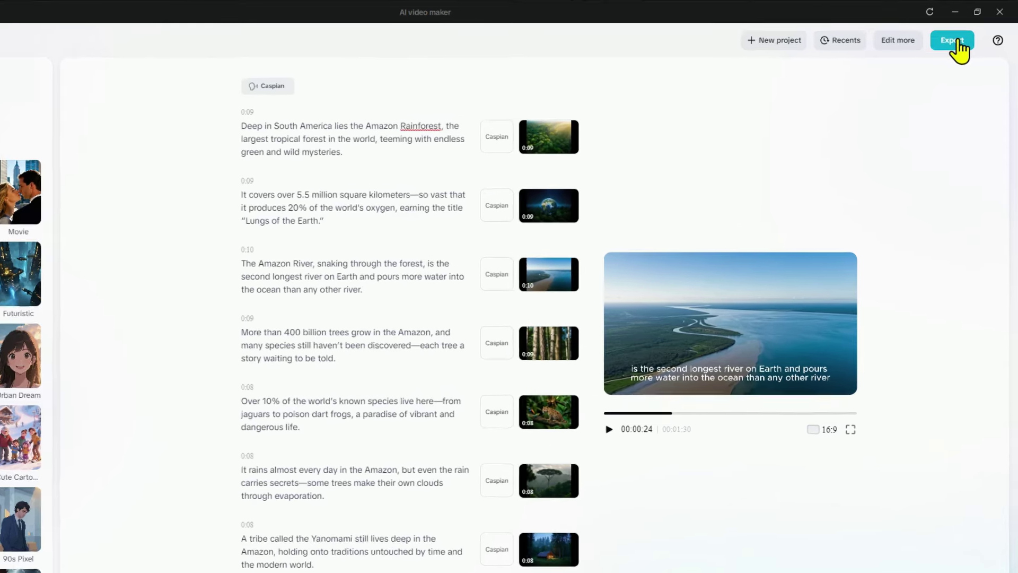
- In the export settings, name the file "facts video" and set the resolution to 1080p
{"action": "left_click", "coordinate": [963, 35]}
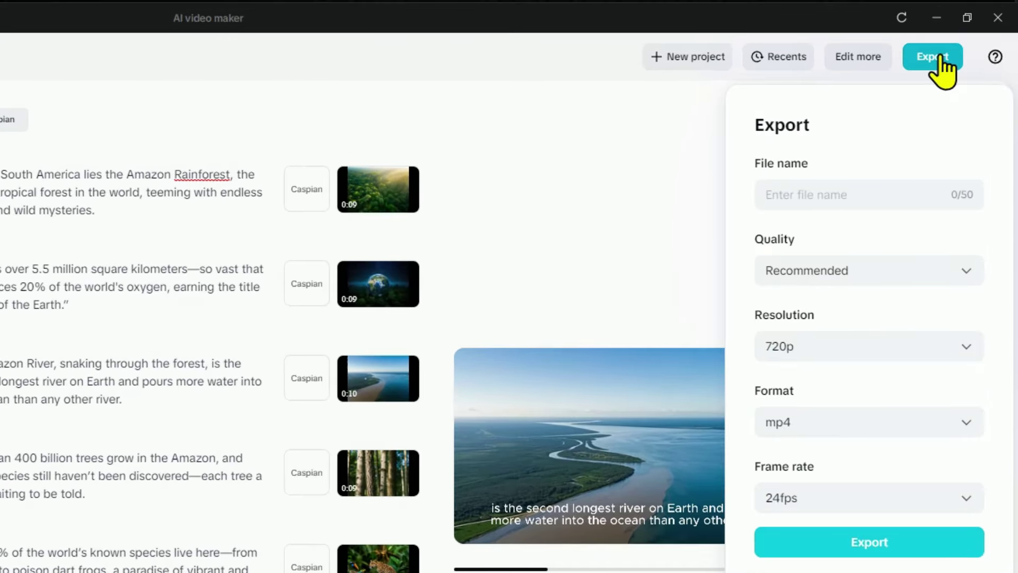
{"action": "left_click", "coordinate": [795, 206]}
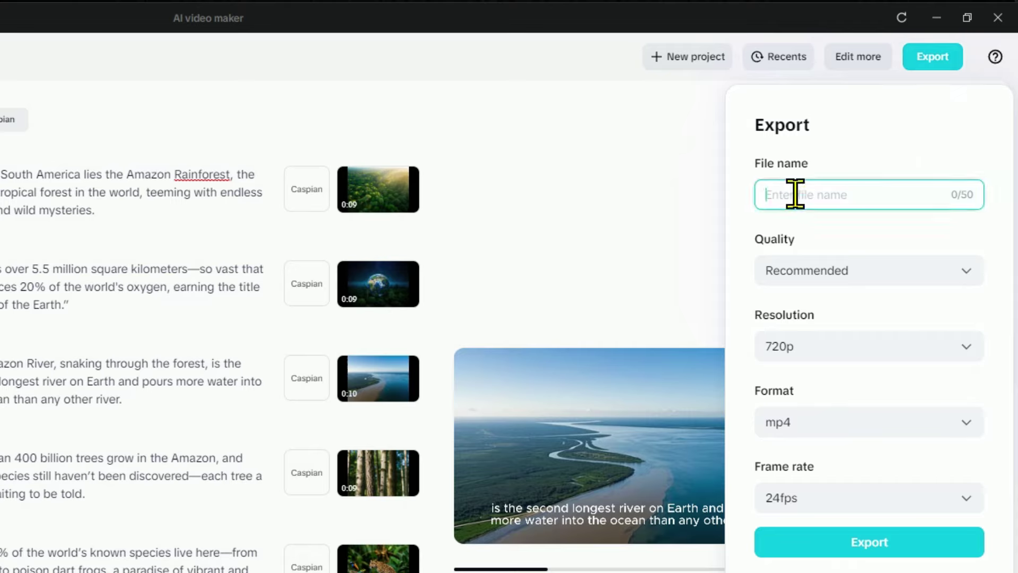
{"action": "type", "text": "facts video"}
{"action": "left_click", "coordinate": [806, 350]}
{"action": "scroll", "coordinate": [841, 515], "scroll_direction": "down", "scroll_amount": 1}
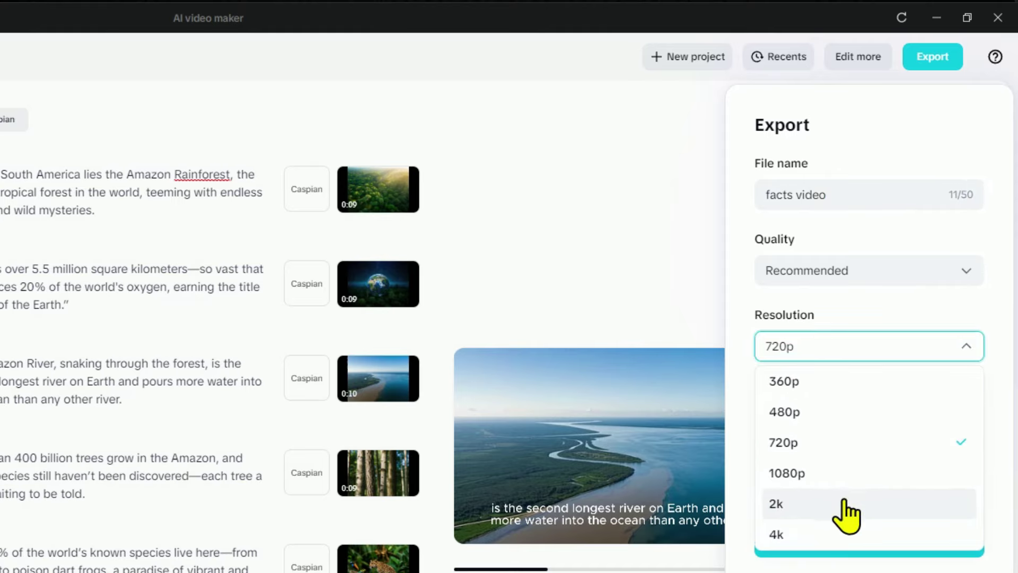
{"action": "left_click", "coordinate": [835, 469]}
- Keep the mp4 format, set the frame rate to 30fps, start the export and stop it again
{"action": "left_click", "coordinate": [863, 428]}
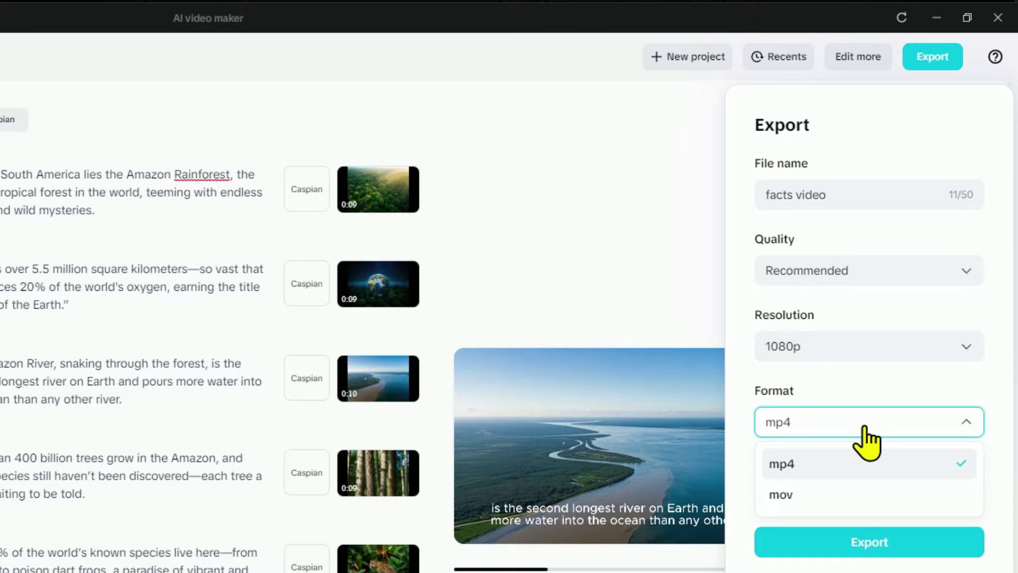
{"action": "left_click", "coordinate": [842, 436]}
{"action": "left_click", "coordinate": [842, 501]}
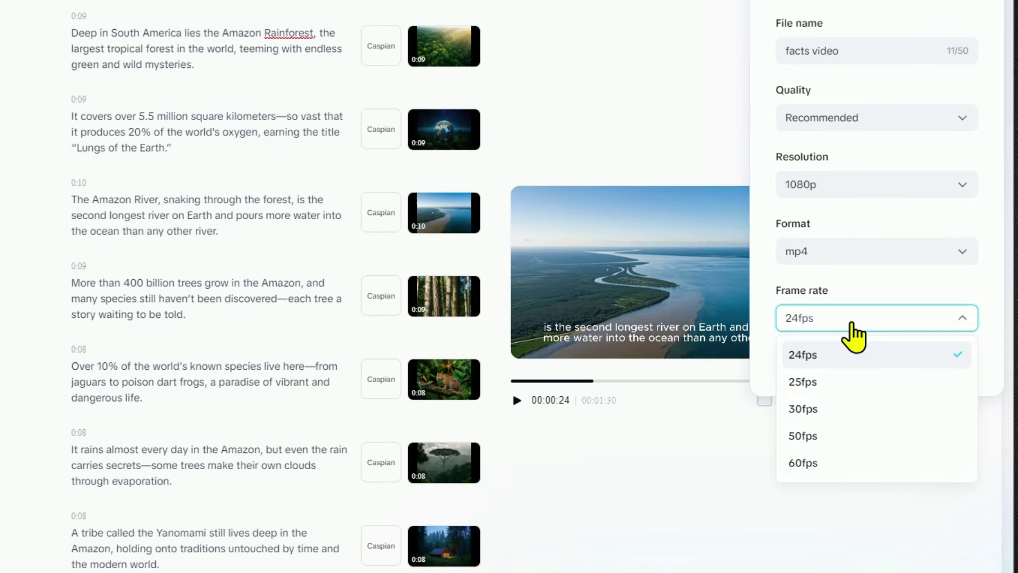
{"action": "left_click", "coordinate": [838, 408]}
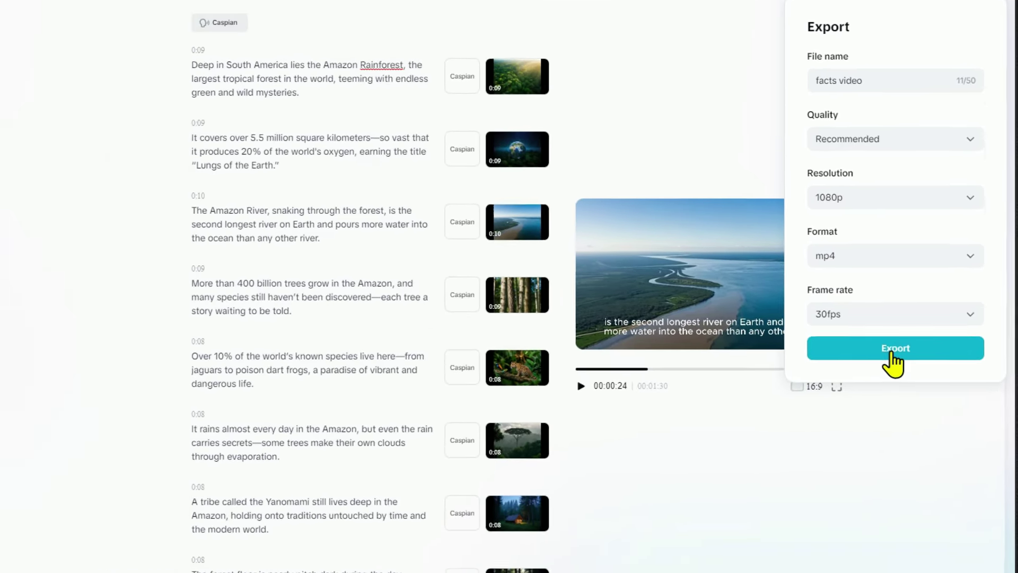
{"action": "left_click", "coordinate": [872, 358]}
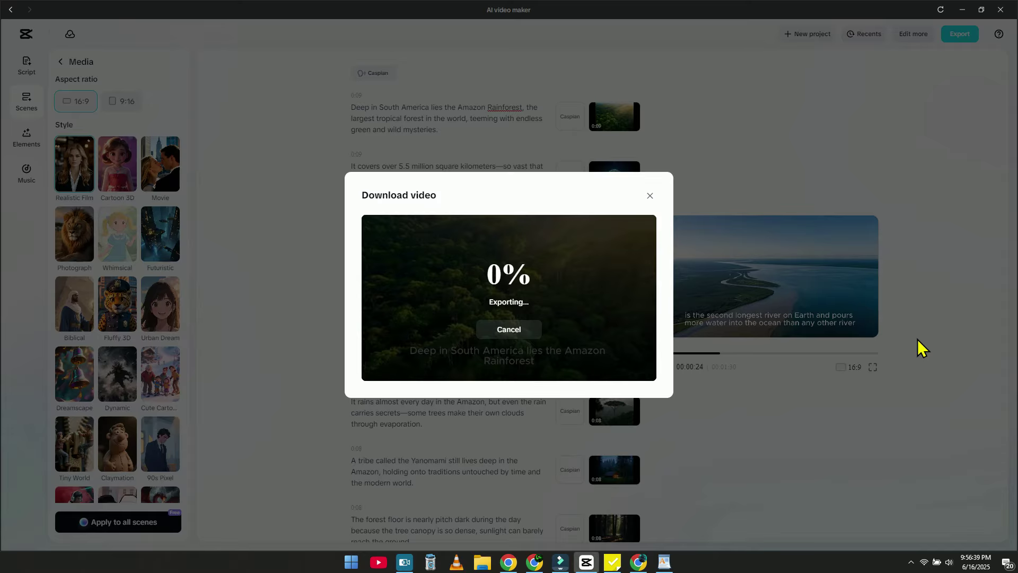
{"action": "left_click", "coordinate": [649, 197]}
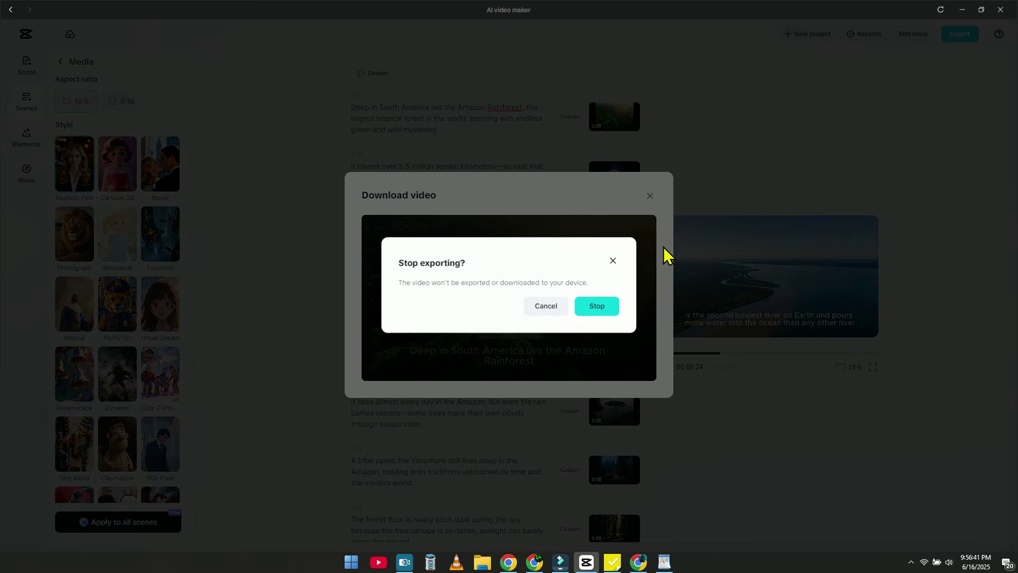
{"action": "left_click", "coordinate": [596, 309]}
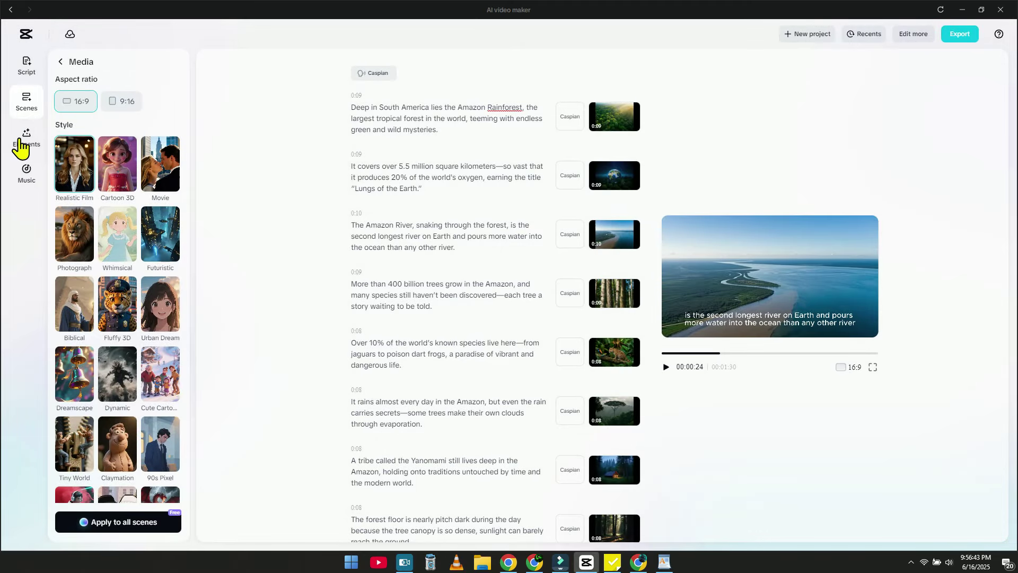
- View the AI edit and caption template elements and the music options
{"action": "left_click", "coordinate": [24, 140]}
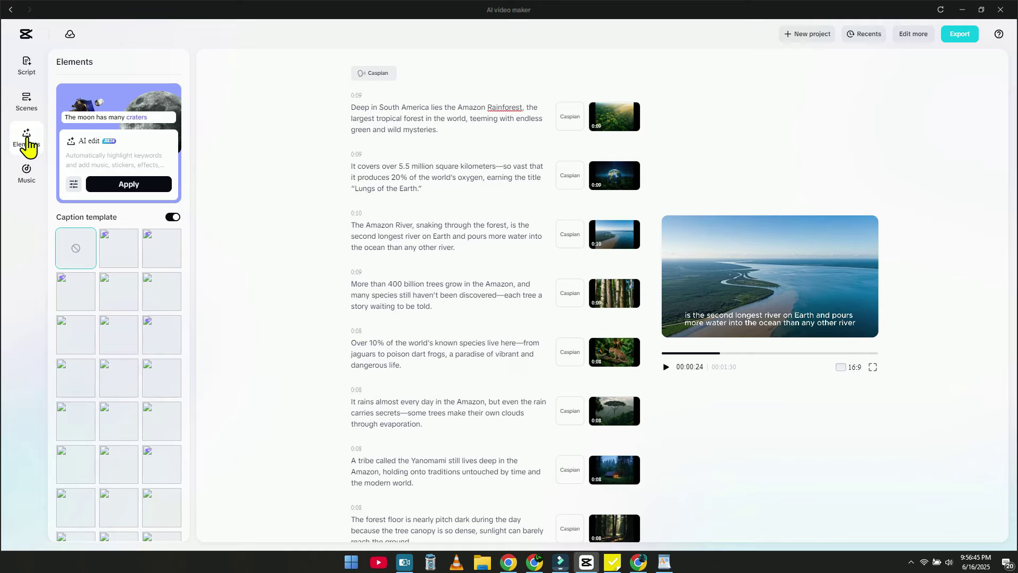
{"action": "left_click", "coordinate": [32, 174]}
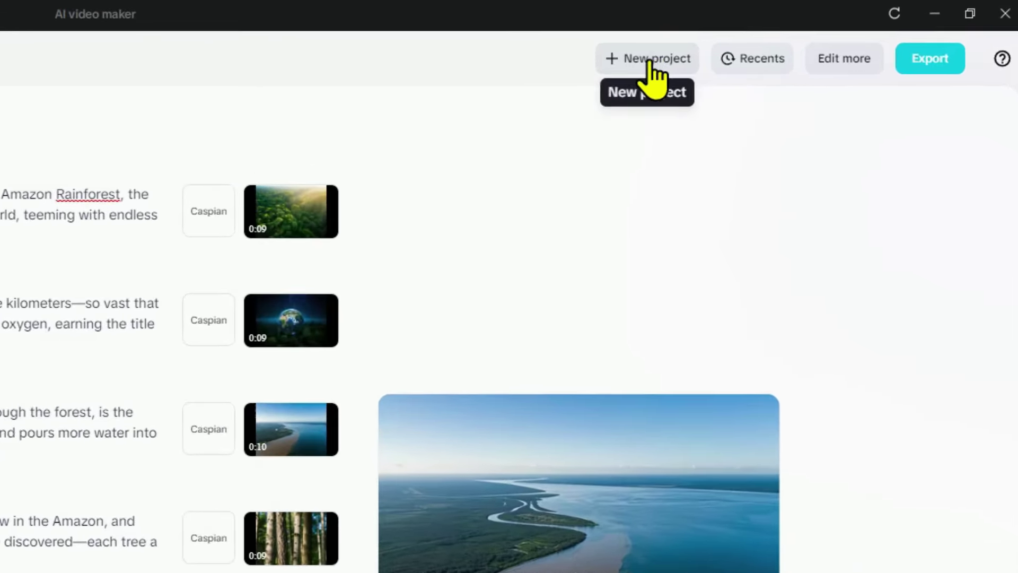
- Start a new project and enter "Who Lived before Humans" as the topic for an AI-created script
{"action": "left_click", "coordinate": [648, 60]}
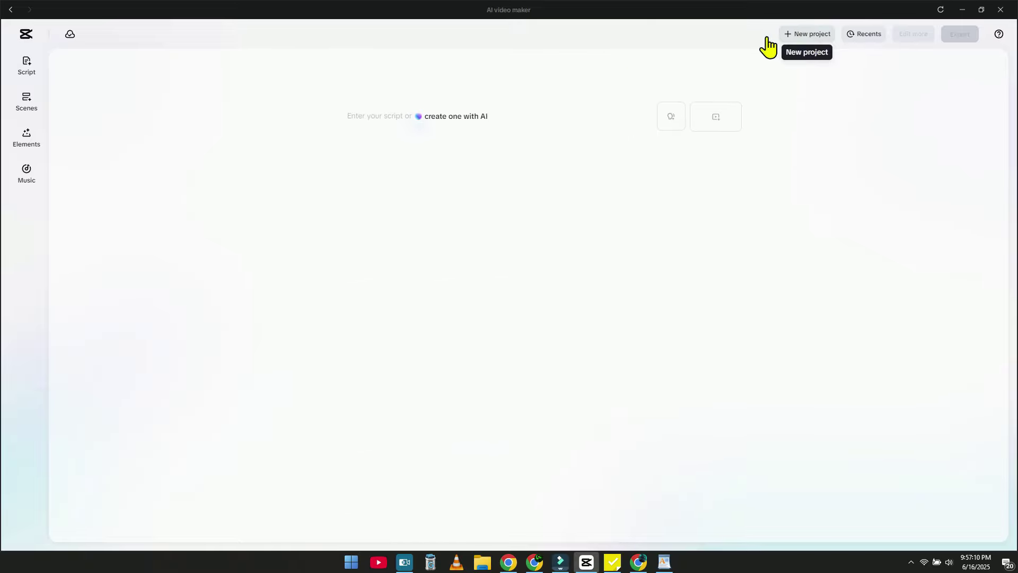
{"action": "left_click", "coordinate": [27, 66]}
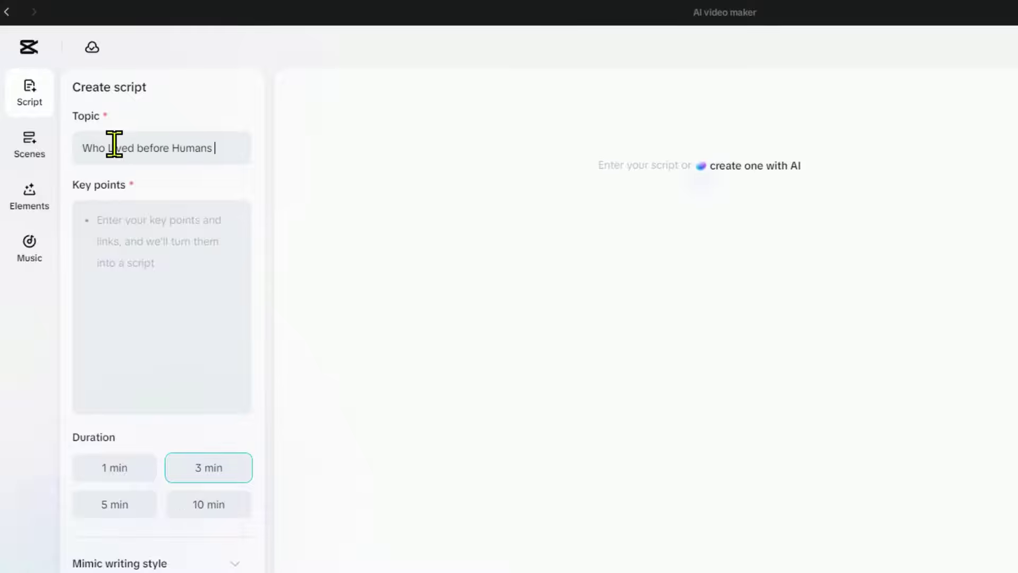
{"action": "left_click", "coordinate": [91, 236]}
- Switch to ChatGPT and submit the prompt "write me keypoints for this video script : Who Lived before Humans" in the empty chat
{"action": "left_click", "coordinate": [639, 561]}
{"action": "left_click", "coordinate": [159, 10]}
{"action": "type", "text": "w"}
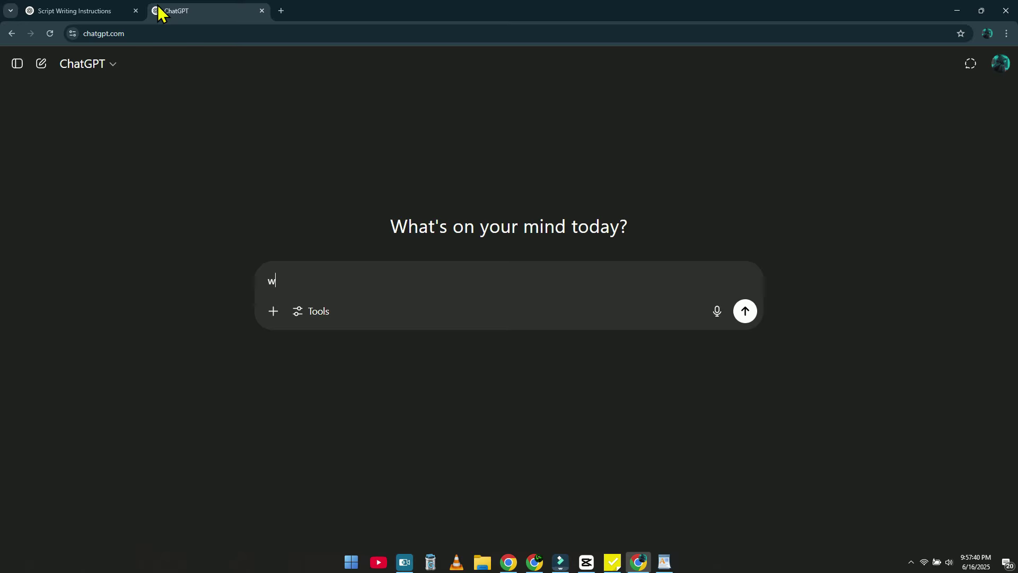
{"action": "type", "text": "rite me key"}
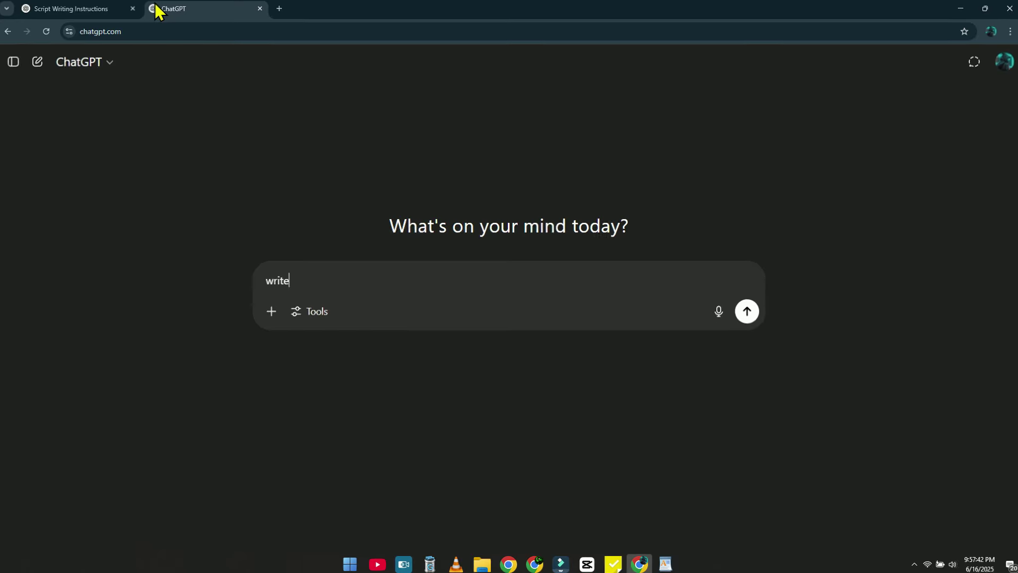
{"action": "type", "text": "point"}
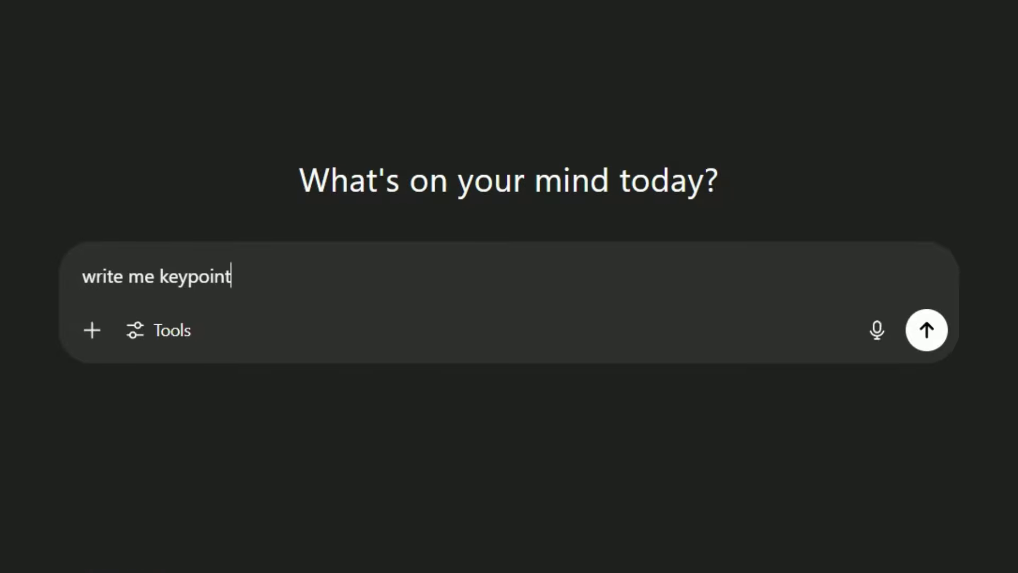
{"action": "type", "text": "s for this video script : Who Lived before Humans"}
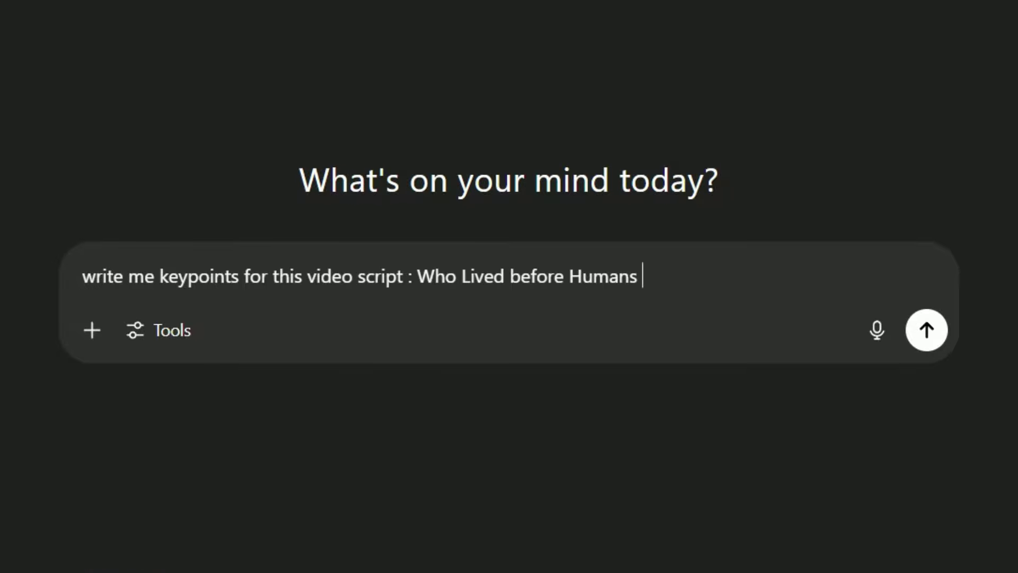
{"action": "key", "text": "Return"}
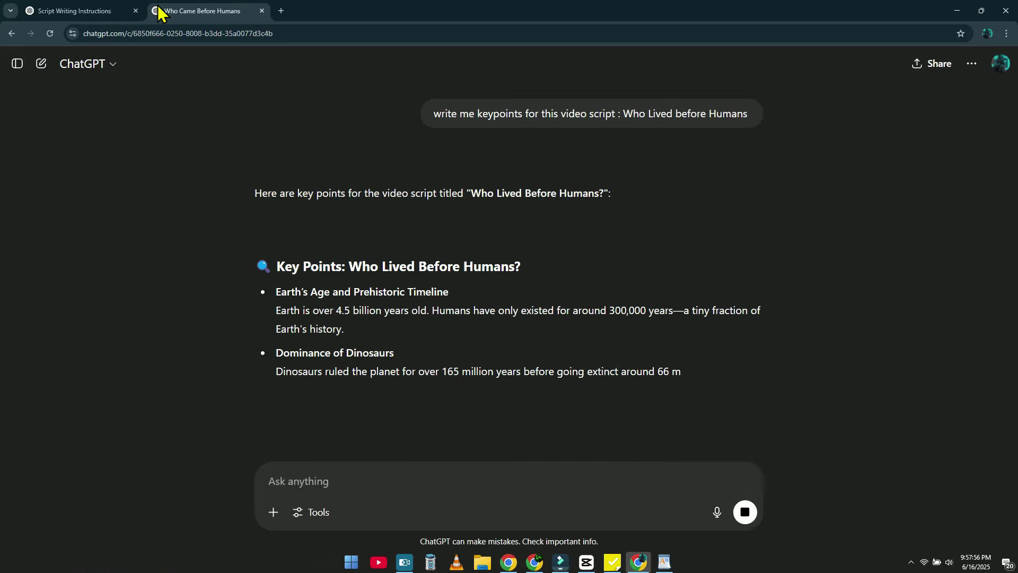
- Copy the generated key points and paste them into the script's key points in CapCut
{"action": "left_click_drag", "start_coordinate": [265, 263], "coordinate": [679, 277]}
{"action": "left_click", "coordinate": [130, 11]}
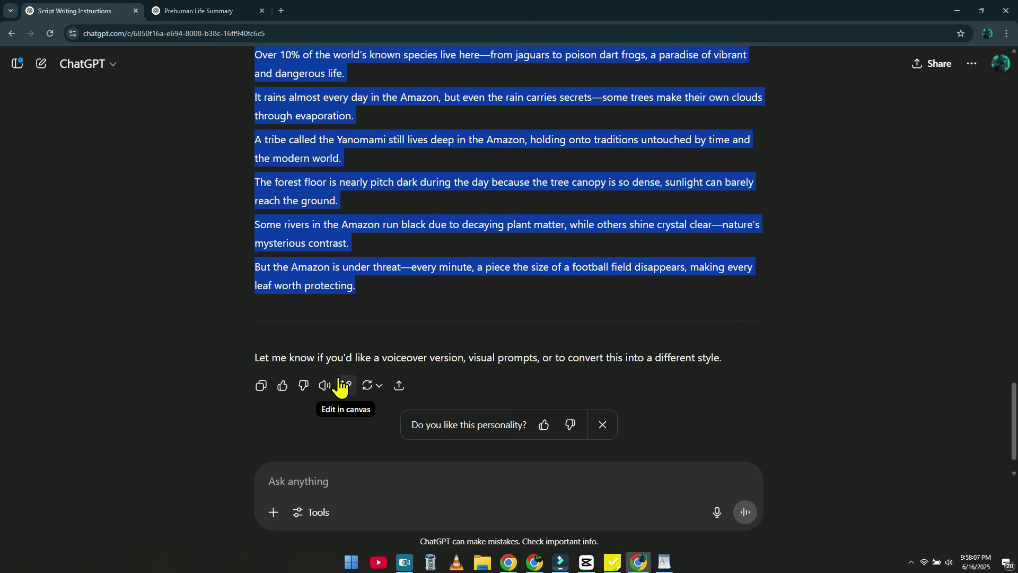
{"action": "left_click", "coordinate": [199, 11]}
{"action": "left_click", "coordinate": [583, 563]}
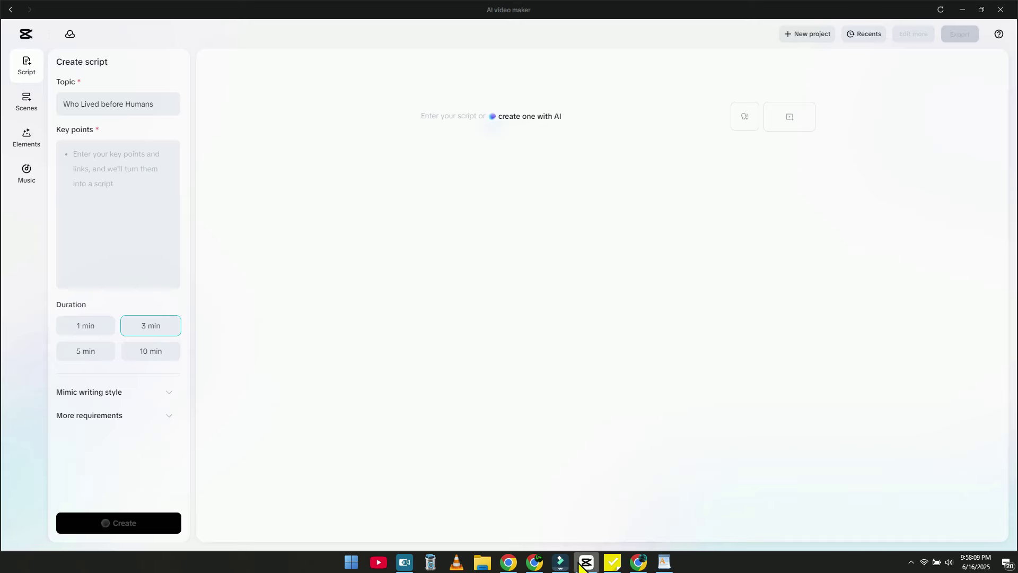
{"action": "left_click", "coordinate": [103, 182]}
{"action": "key", "text": "ctrl+v"}
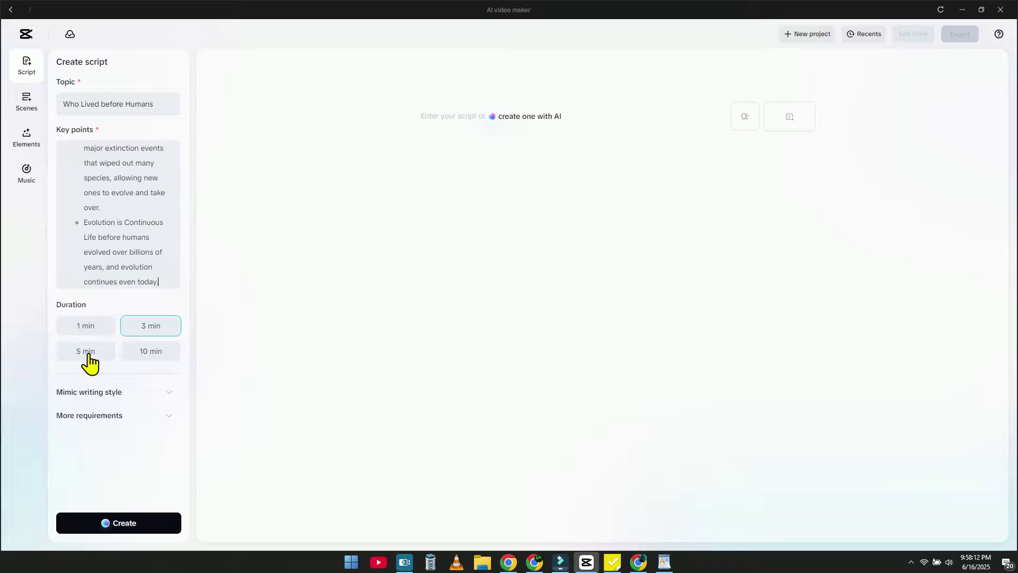
- Try the 10 min and 5 min script durations and return the duration to 3 min
{"action": "left_click", "coordinate": [153, 354]}
{"action": "left_click", "coordinate": [83, 362]}
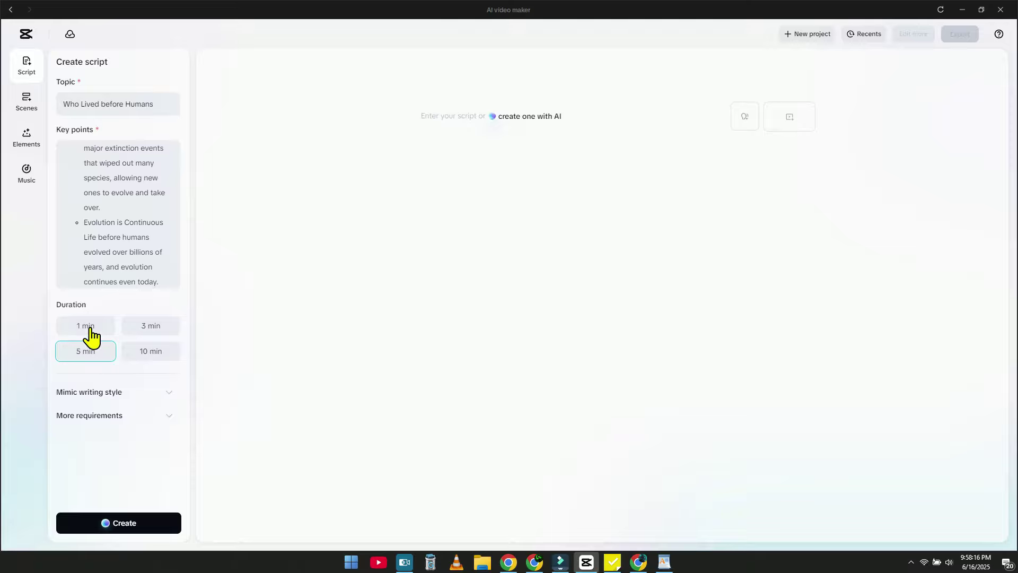
{"action": "left_click", "coordinate": [149, 327]}
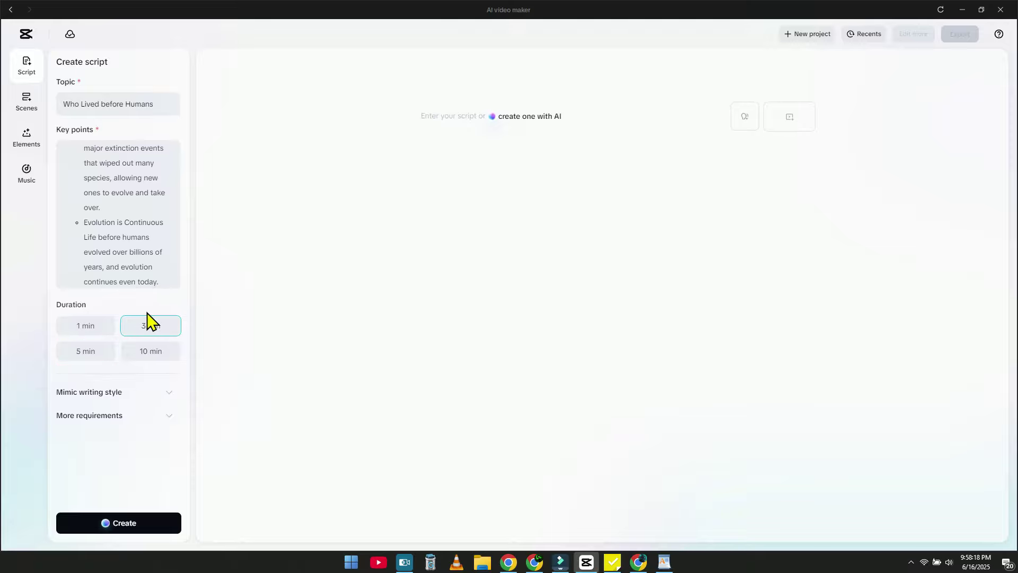
- Expand the mimic writing style option and submit "write me script writing style" in the same ChatGPT conversation
{"action": "left_click", "coordinate": [148, 397]}
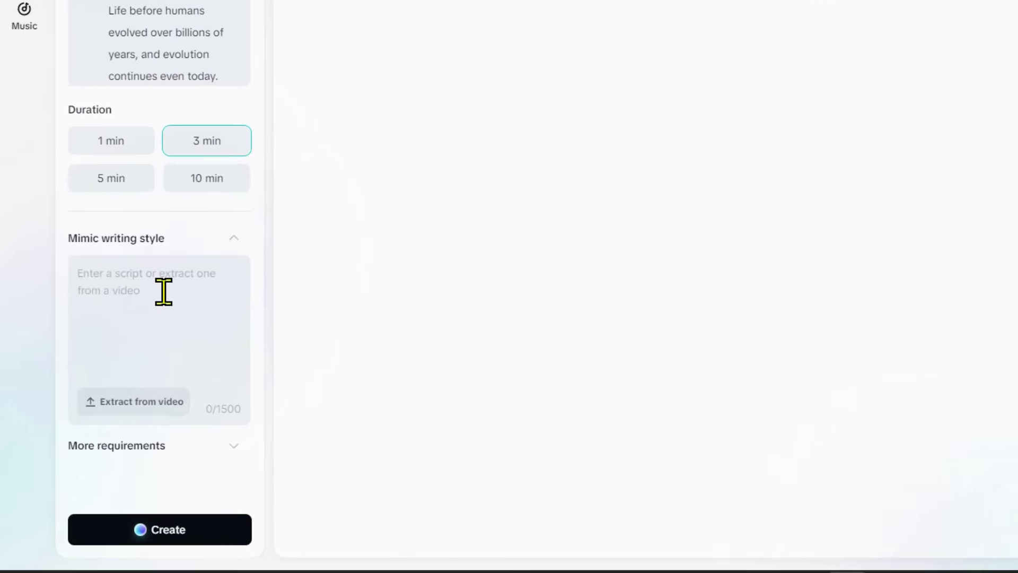
{"action": "left_click", "coordinate": [164, 292]}
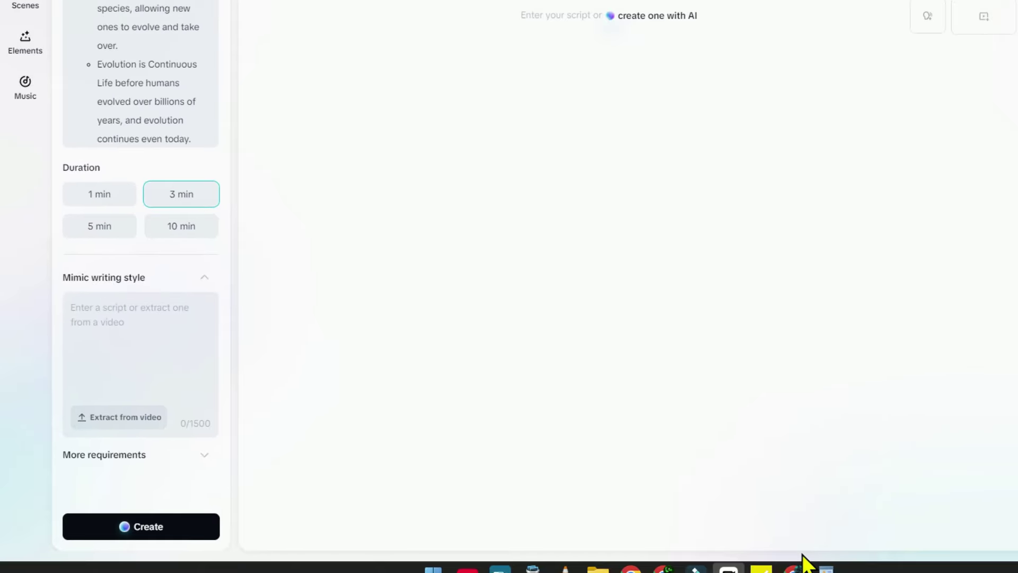
{"action": "left_click", "coordinate": [794, 569]}
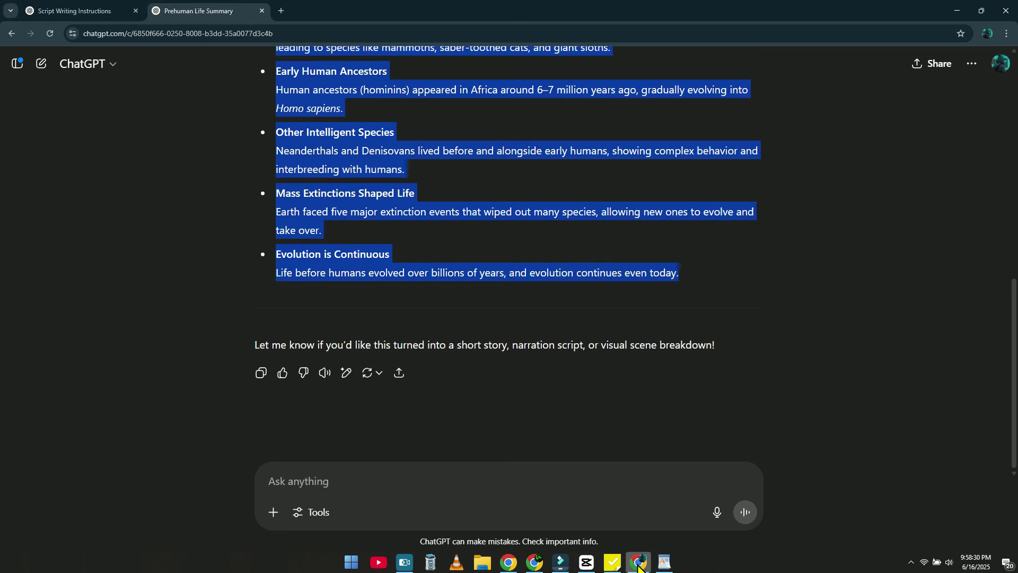
{"action": "left_click", "coordinate": [301, 482]}
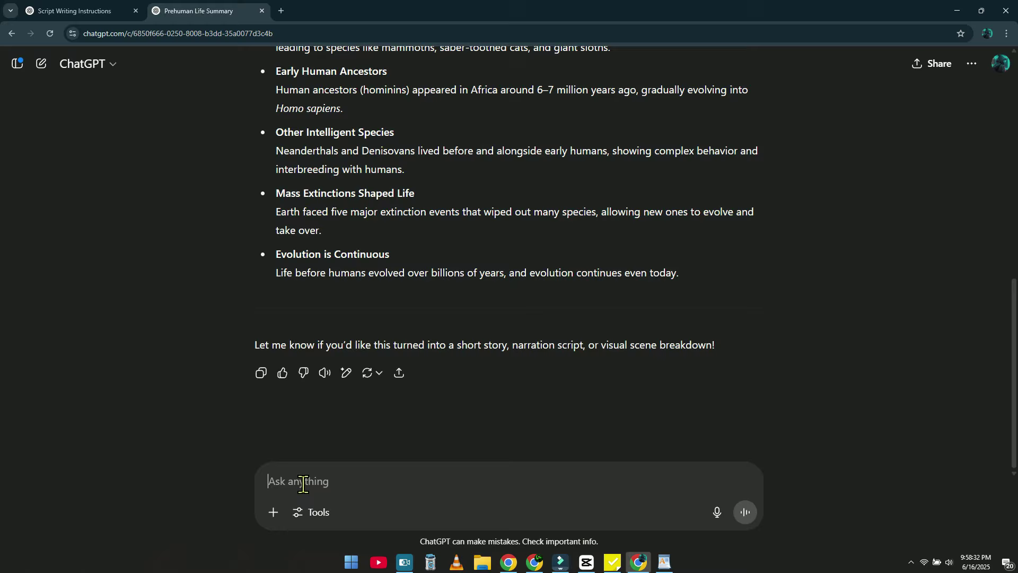
{"action": "type", "text": "write me scr"}
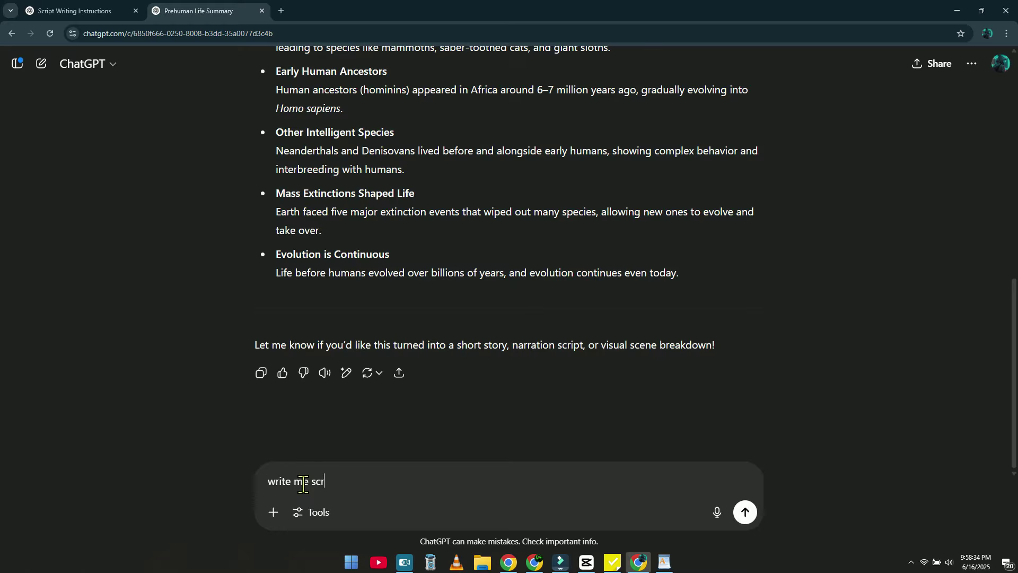
{"action": "type", "text": "ipt writing style"}
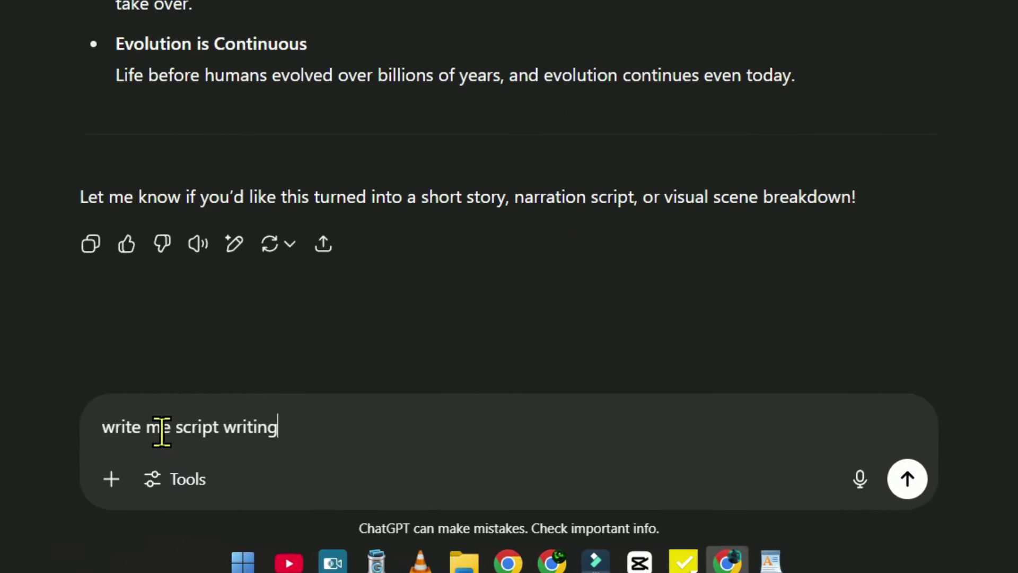
{"action": "key", "text": "Return"}
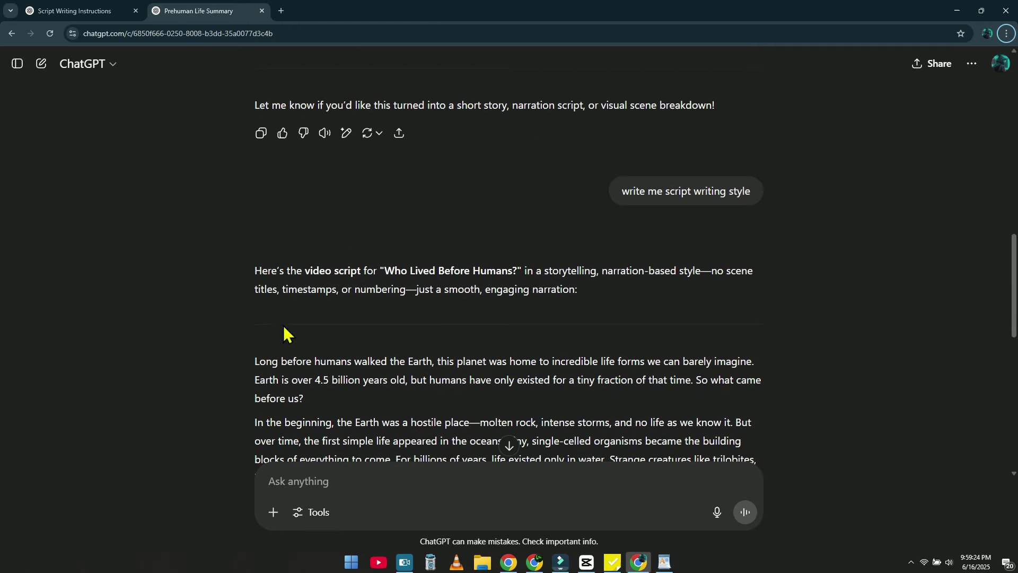
- Copy ChatGPT's full narration, paste it in CapCut as the writing style to mimic, and create the script
{"action": "scroll", "coordinate": [285, 334], "scroll_direction": "down", "scroll_amount": 2}
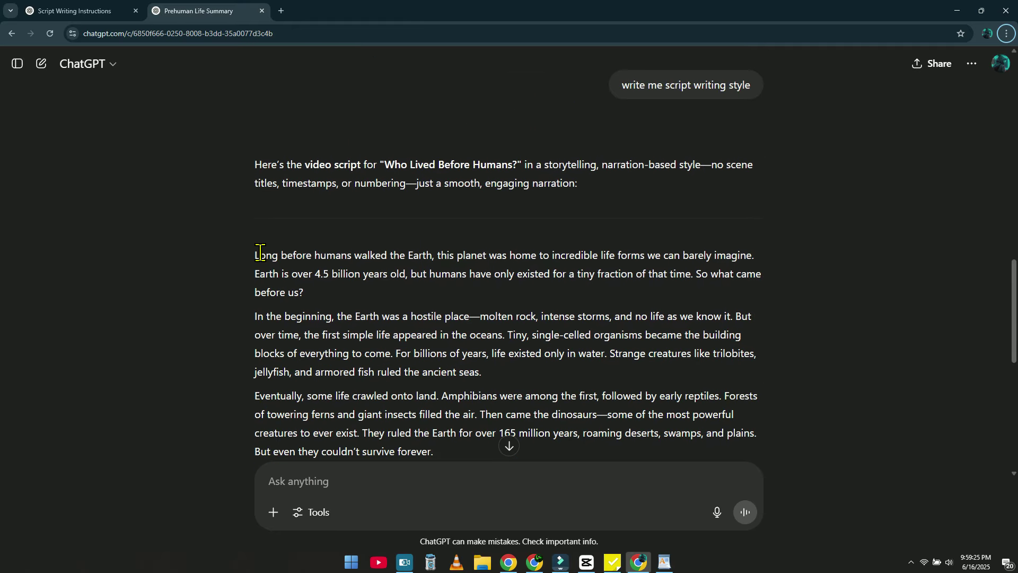
{"action": "left_click_drag", "start_coordinate": [256, 254], "coordinate": [475, 408]}
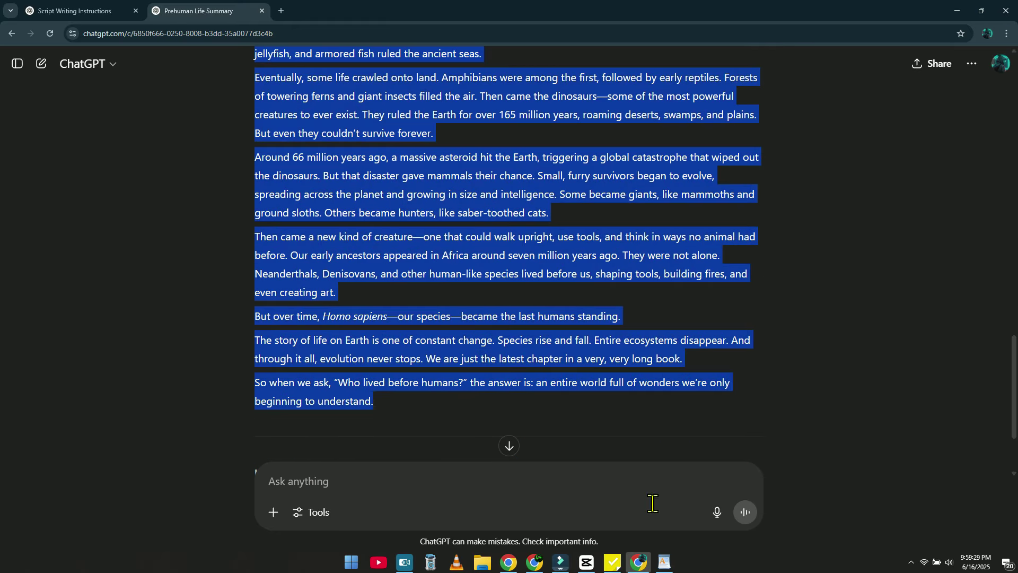
{"action": "left_click", "coordinate": [587, 562]}
{"action": "key", "text": "ctrl+v"}
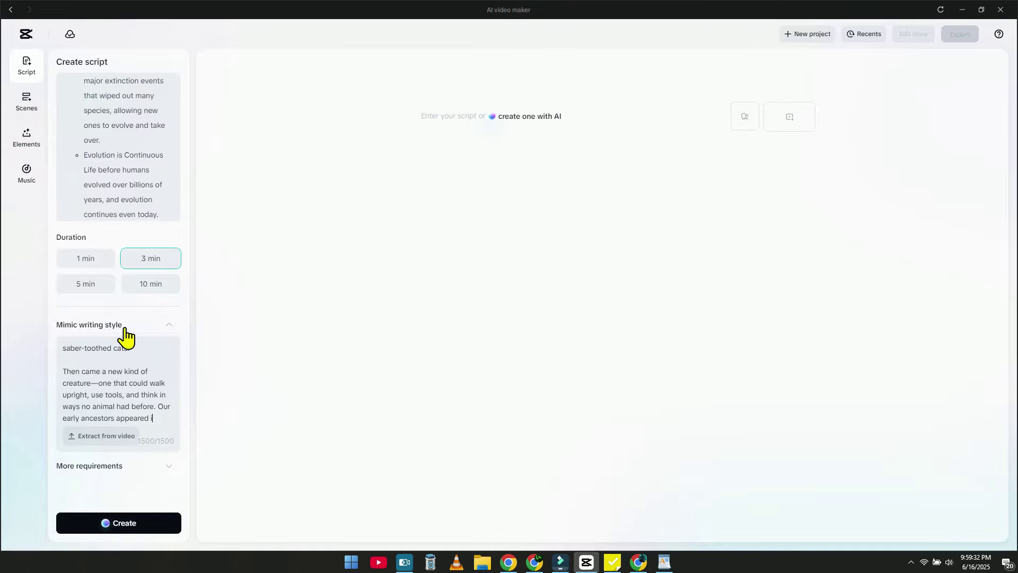
{"action": "left_click", "coordinate": [182, 488]}
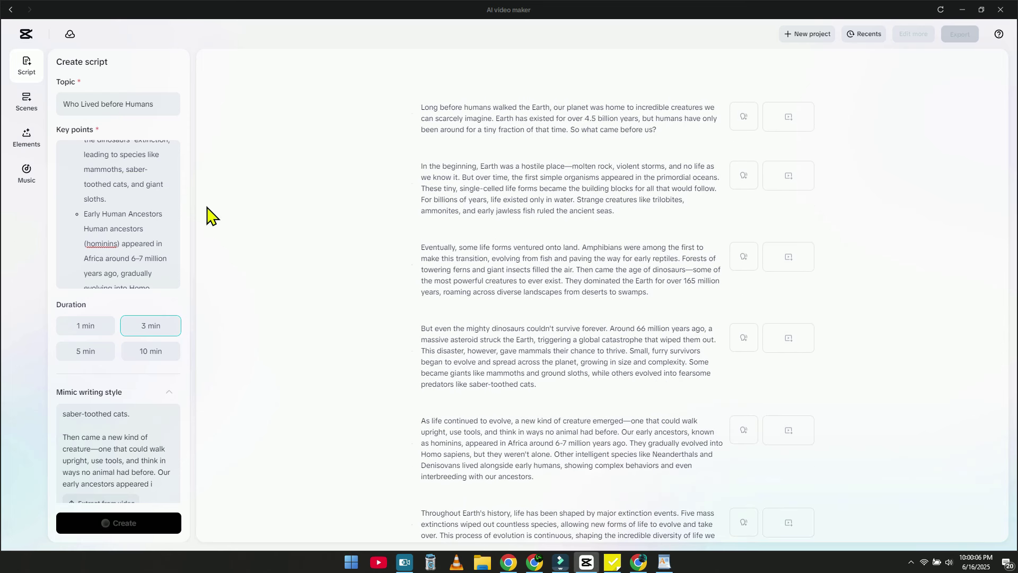
- Look through the scene options for voiceover avatars, voices and media
{"action": "left_click", "coordinate": [27, 104]}
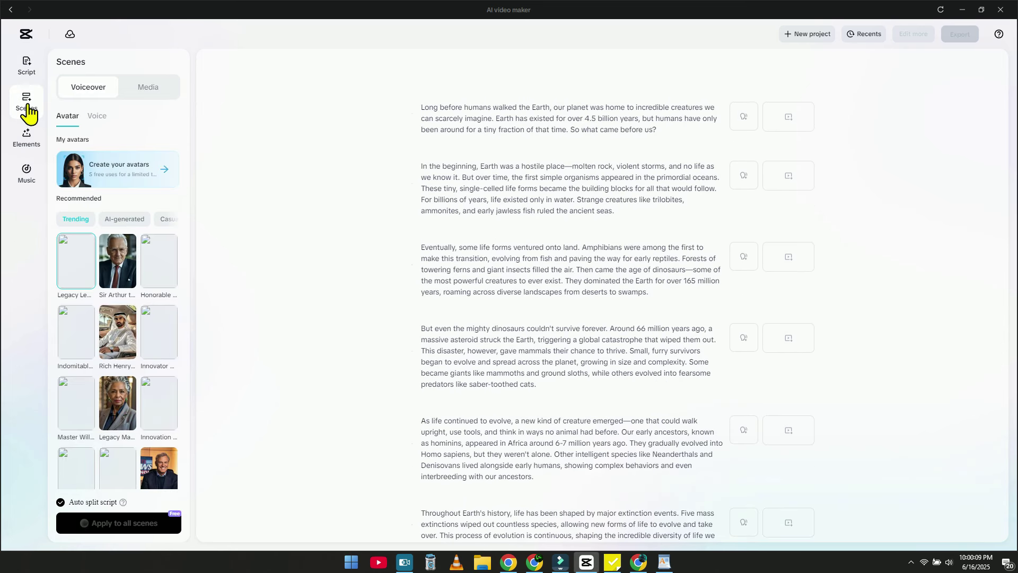
{"action": "left_click", "coordinate": [96, 117]}
{"action": "scroll", "coordinate": [112, 393], "scroll_direction": "down", "scroll_amount": 5}
{"action": "scroll", "coordinate": [124, 291], "scroll_direction": "up", "scroll_amount": 5}
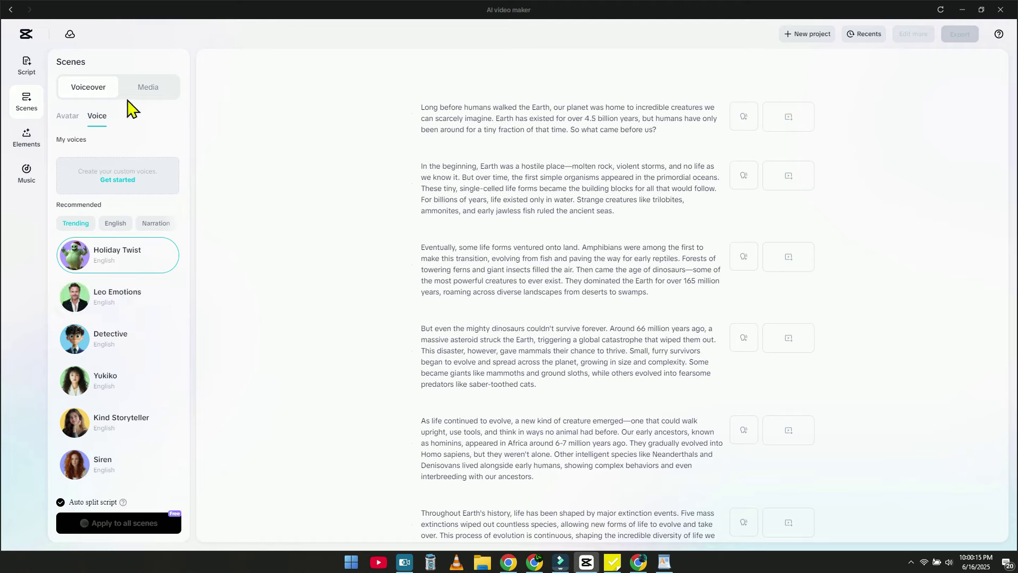
{"action": "left_click", "coordinate": [141, 90]}
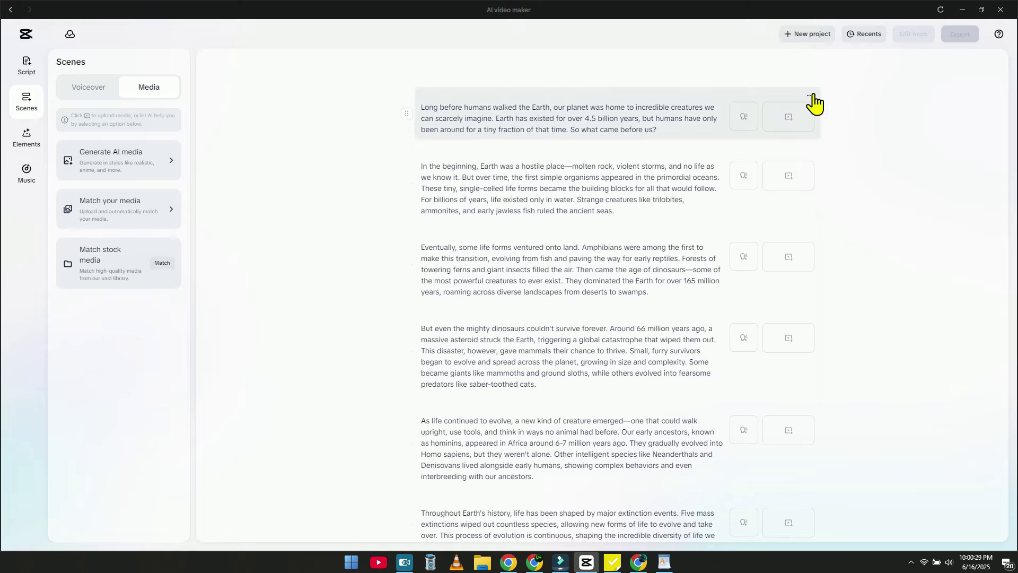
- Generate AI media for the first scene, starting "Long before humans walked the Earth"
{"action": "left_click", "coordinate": [810, 96]}
{"action": "left_click", "coordinate": [786, 113]}
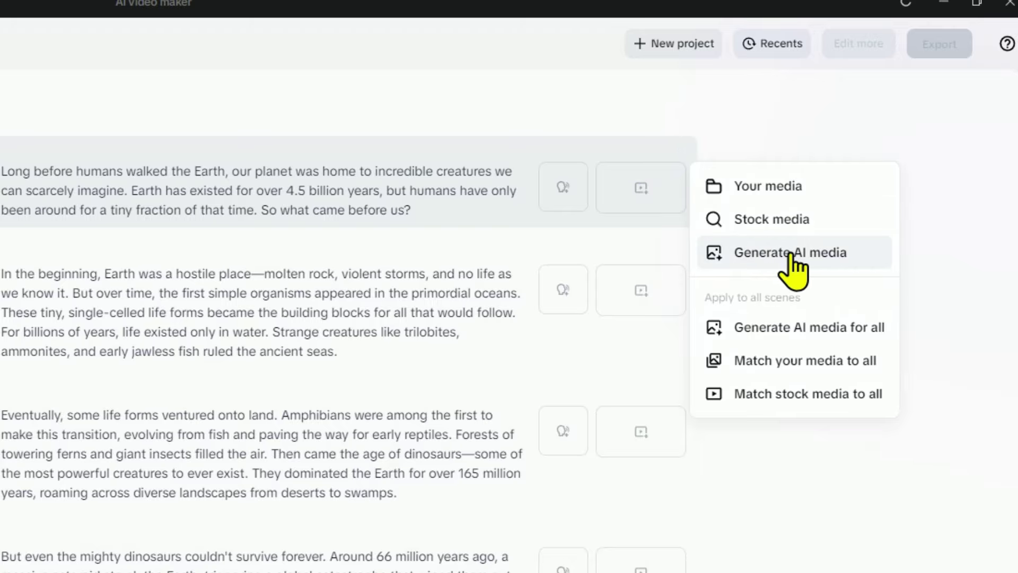
{"action": "left_click", "coordinate": [790, 254]}
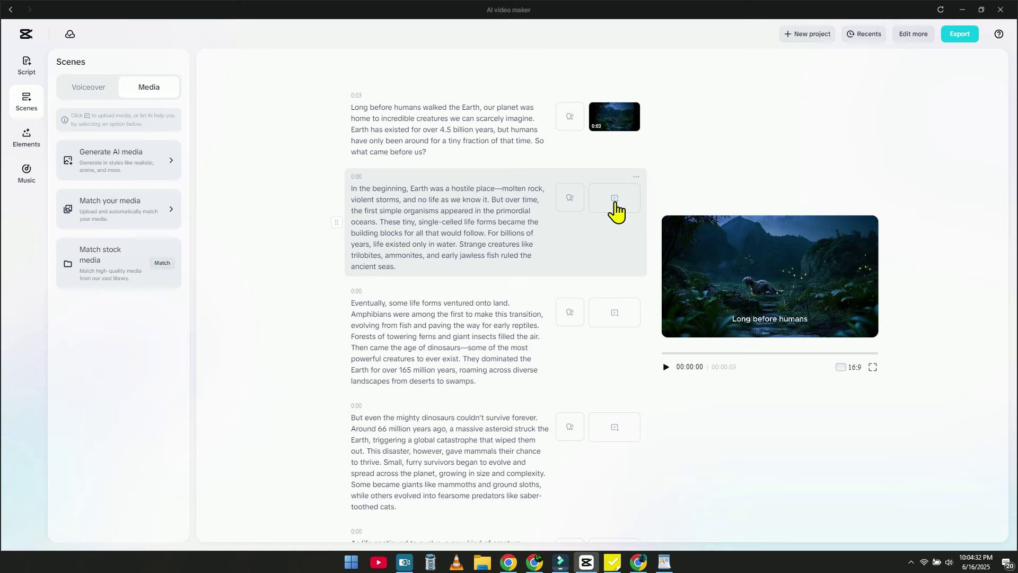
- Split the opening paragraph into four scenes, breaking after "walked the Earth,", "scarcely imagine." and "4.5 billion years,"
{"action": "mouse_move", "coordinate": [597, 123]}
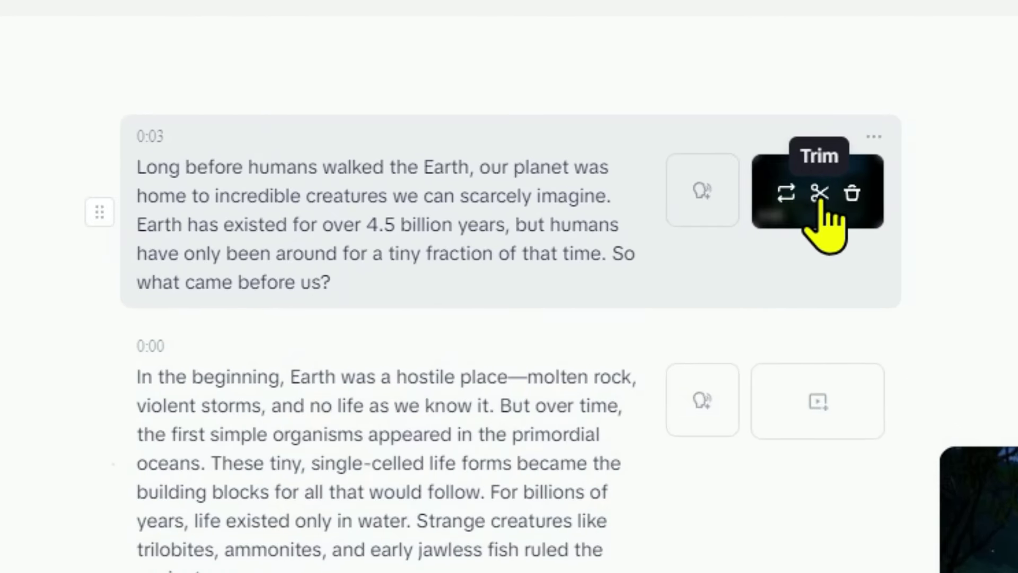
{"action": "left_click", "coordinate": [408, 169]}
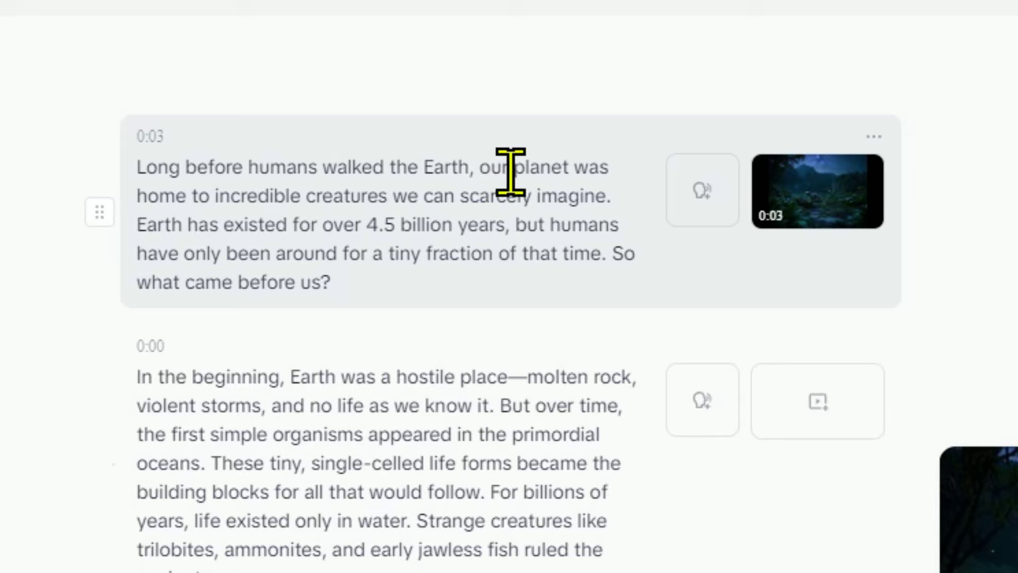
{"action": "left_click", "coordinate": [480, 168]}
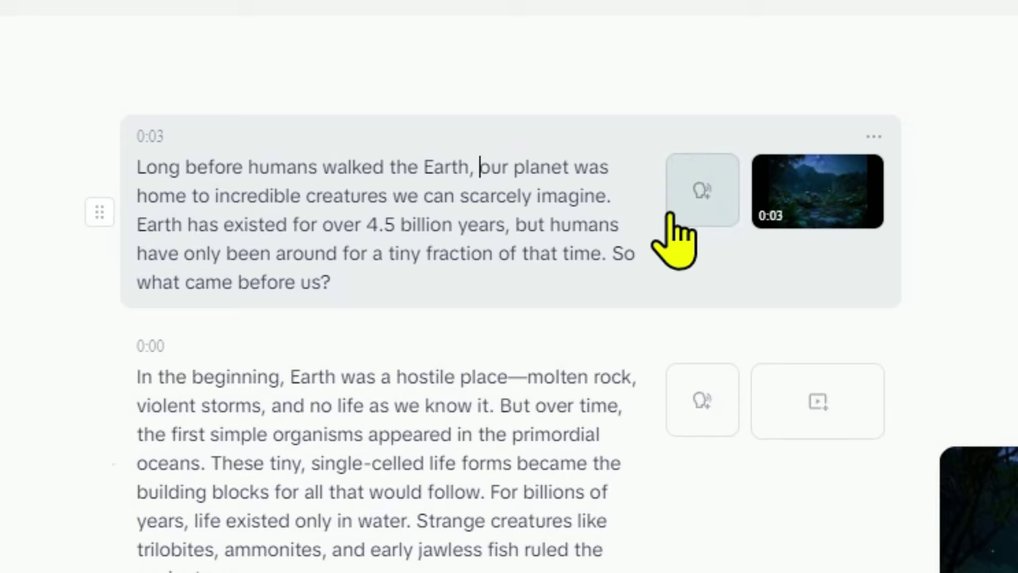
{"action": "key", "text": "Return"}
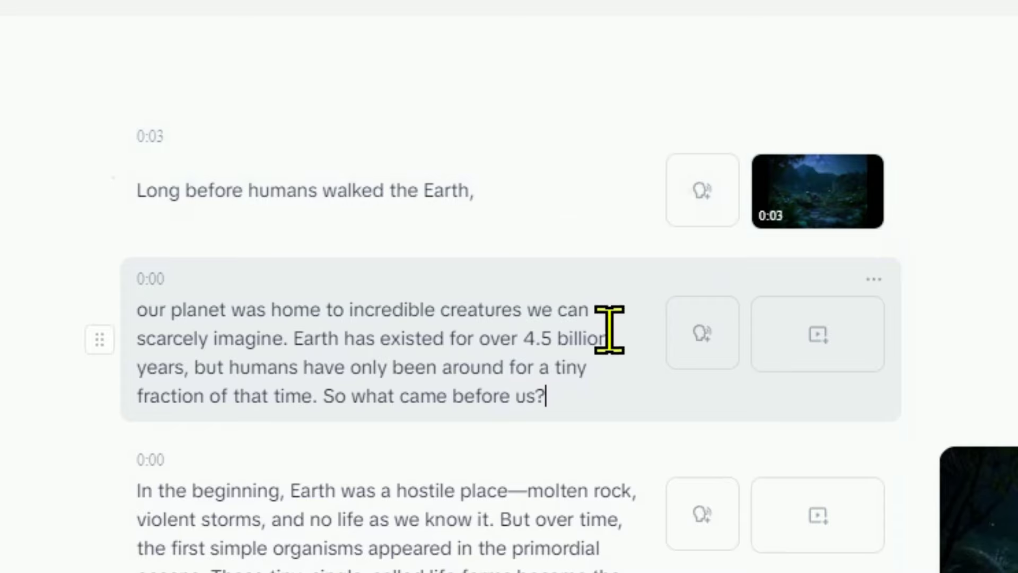
{"action": "left_click", "coordinate": [291, 338]}
{"action": "key", "text": "Return"}
{"action": "scroll", "coordinate": [542, 370], "scroll_direction": "down", "scroll_amount": 3}
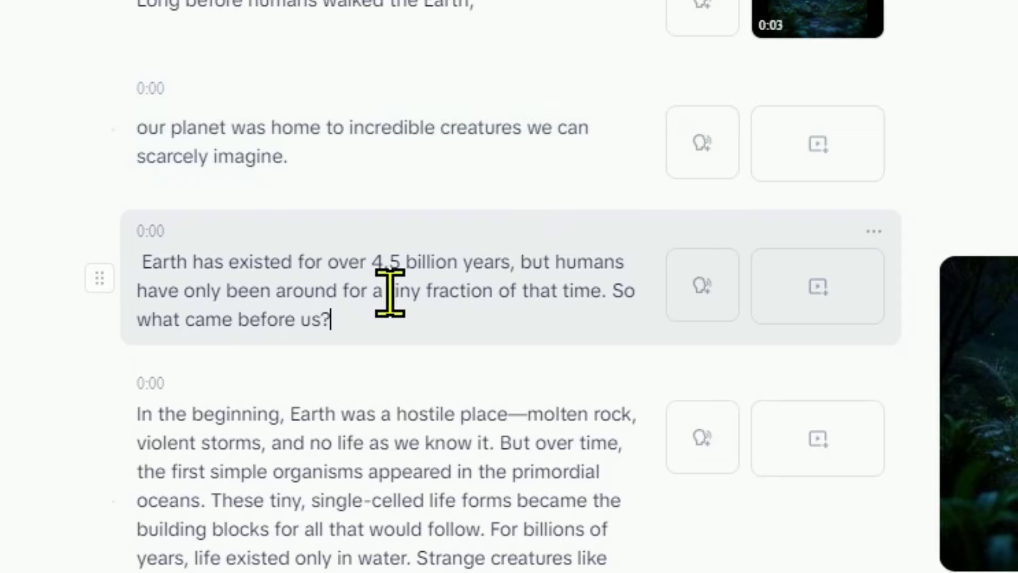
{"action": "left_click", "coordinate": [519, 264]}
{"action": "key", "text": "Return"}
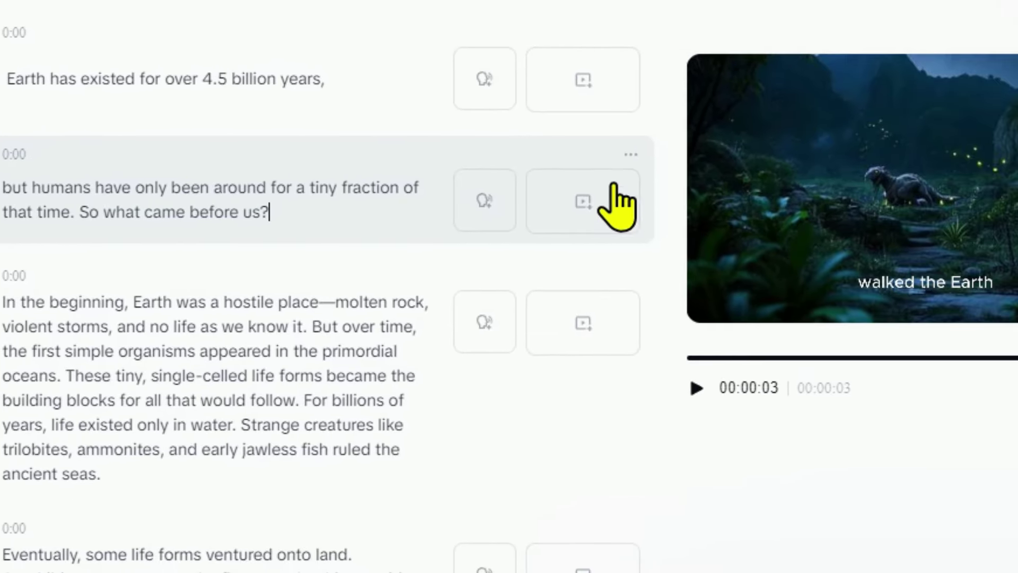
- Generate AI media for the scene "Earth has existed for over 4.5 billion years," and play its preview
{"action": "left_click", "coordinate": [584, 95]}
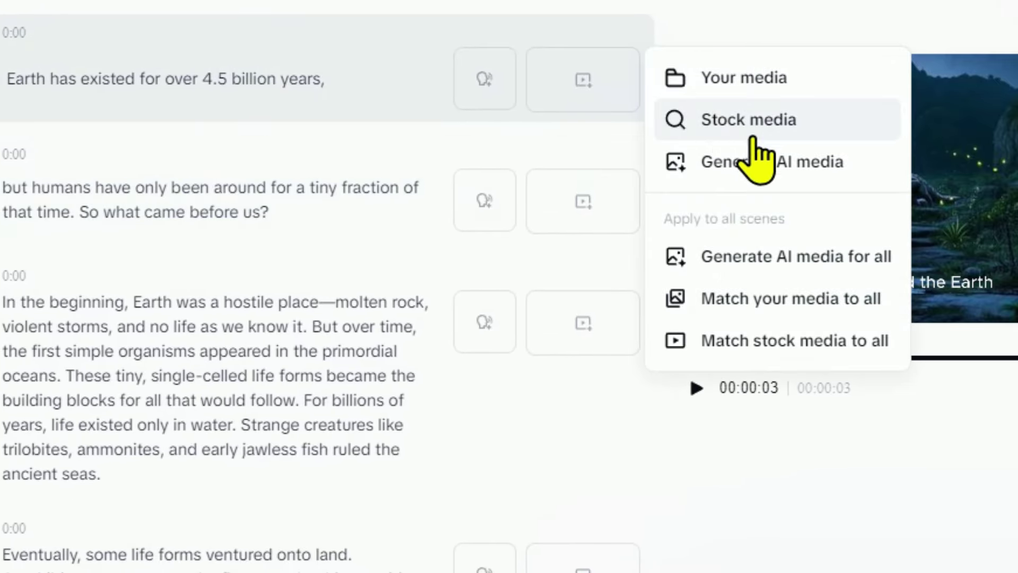
{"action": "left_click", "coordinate": [758, 162]}
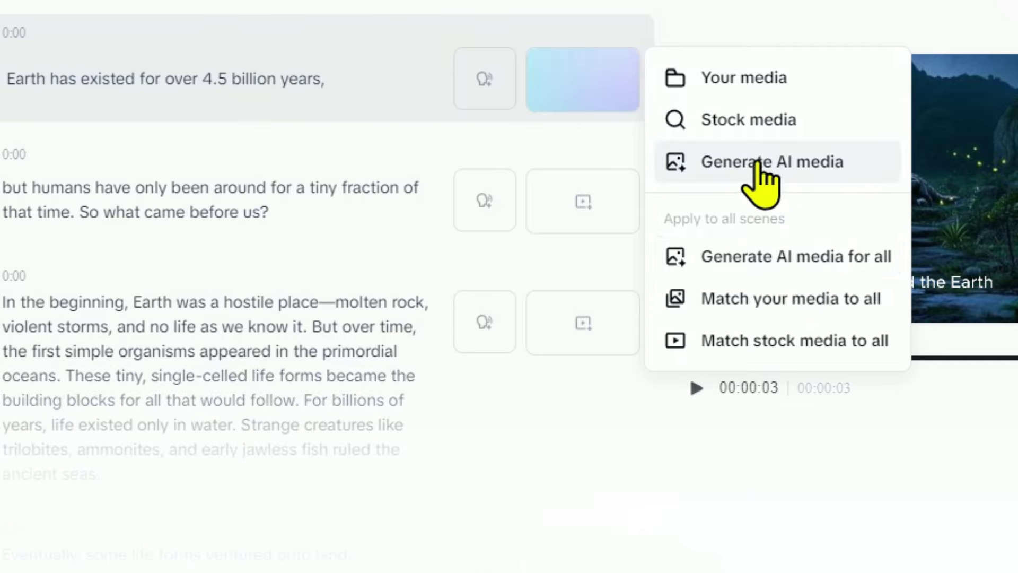
{"action": "left_click", "coordinate": [596, 80]}
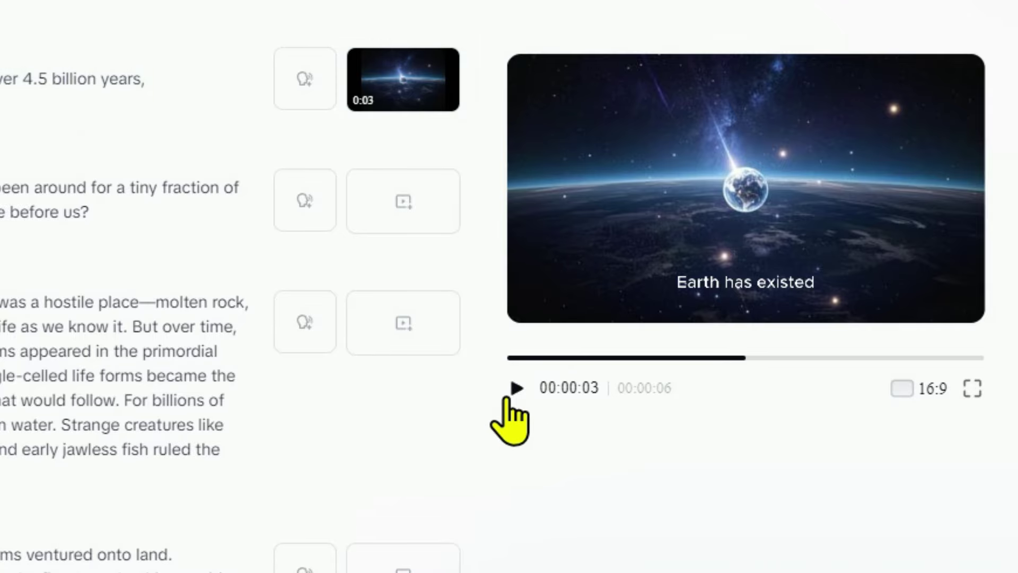
{"action": "left_click", "coordinate": [514, 391]}
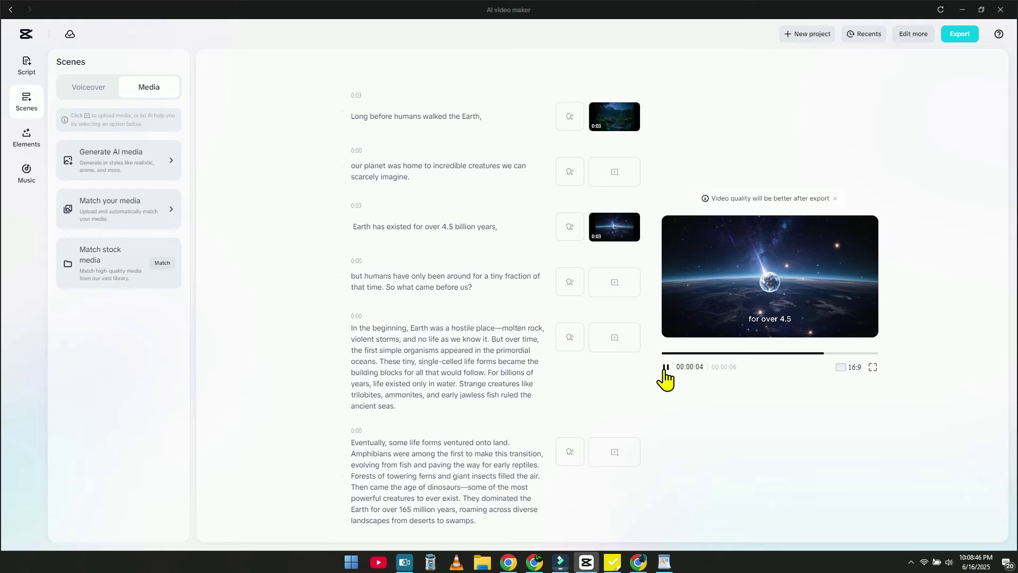
{"action": "left_click", "coordinate": [514, 391]}
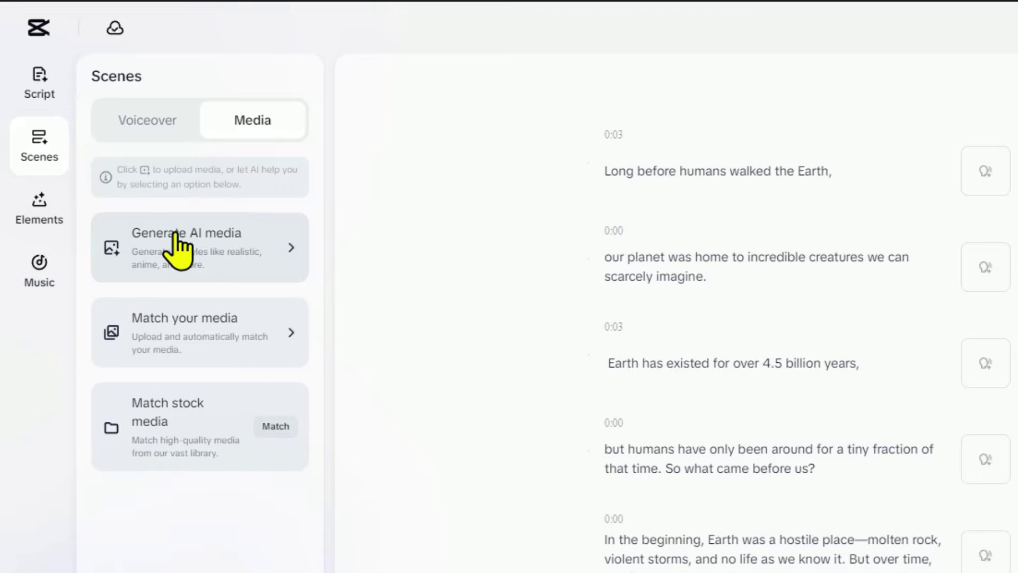
- Review the AI media aspect ratios and styles, and the recommended voiceover voices
{"action": "left_click", "coordinate": [178, 249]}
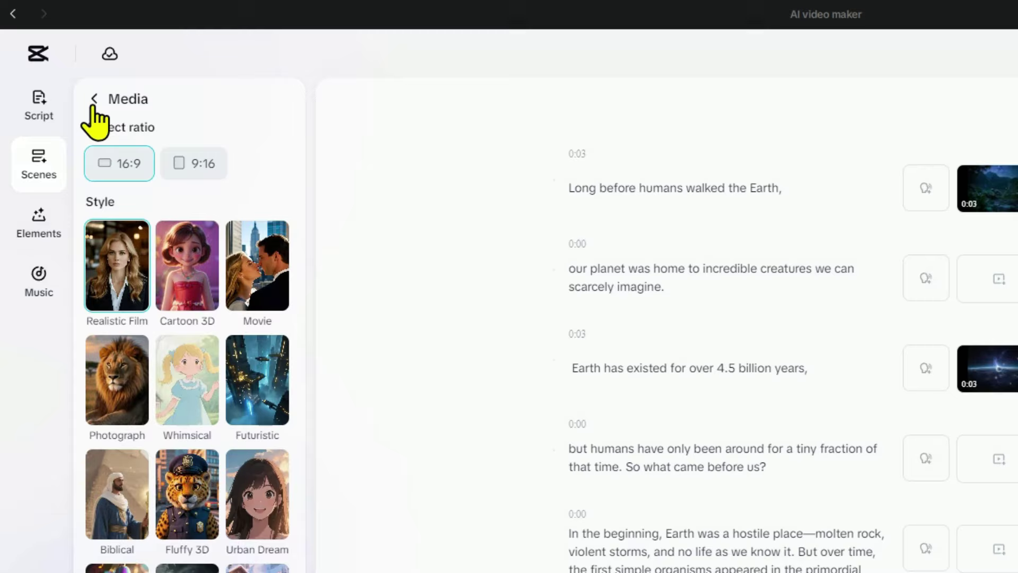
{"action": "left_click", "coordinate": [60, 62]}
{"action": "left_click", "coordinate": [139, 149]}
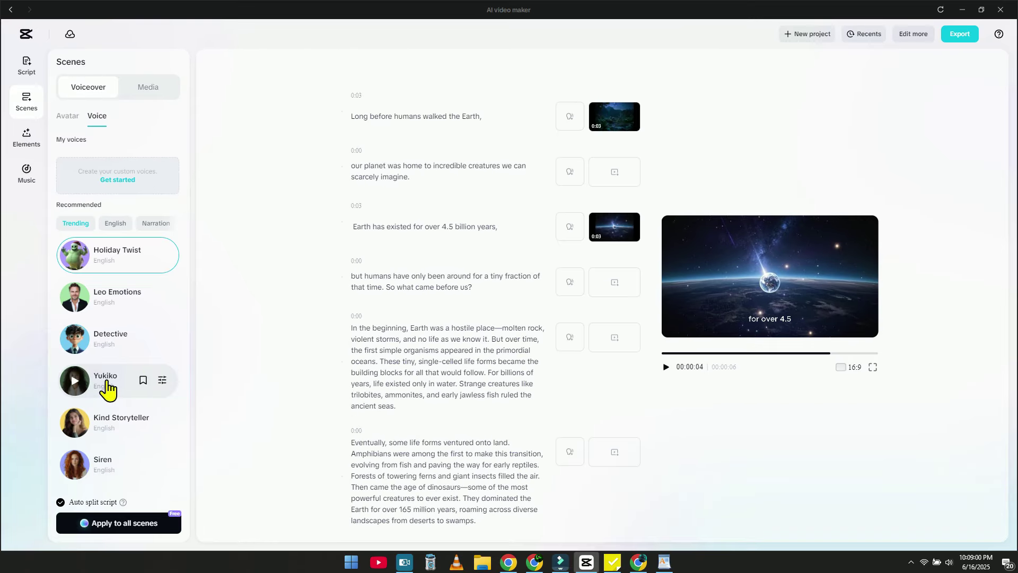
{"action": "left_click", "coordinate": [109, 390]}
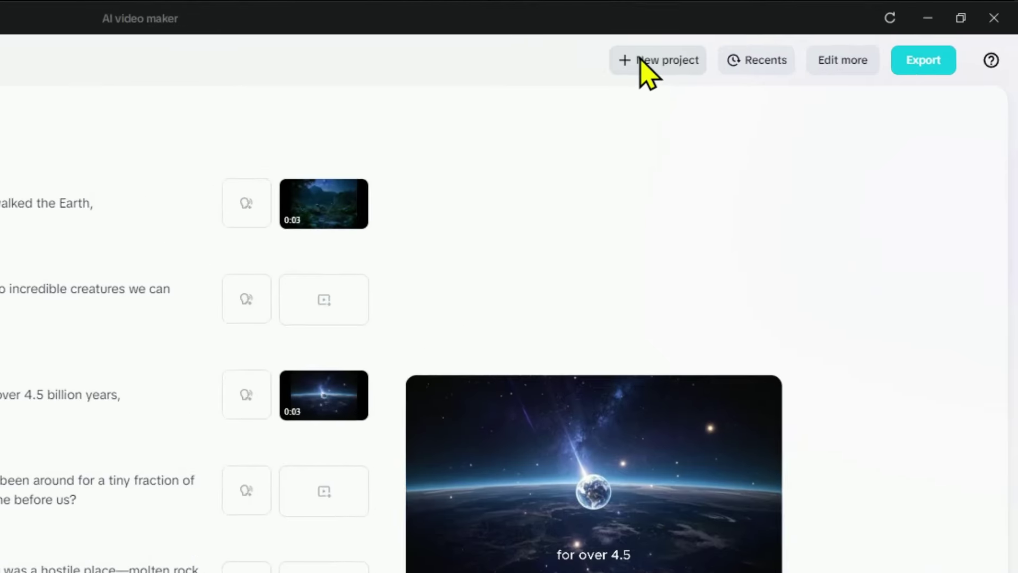
- Start a new AI video project, and open the Words of Wisdom video "You Will Never be Poor Again" on YouTube
{"action": "left_click", "coordinate": [807, 34]}
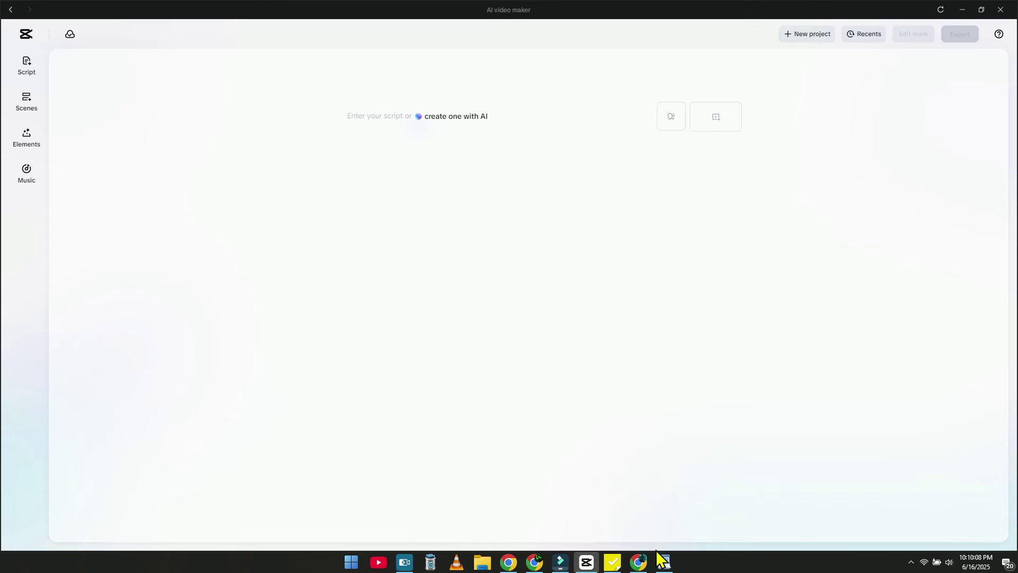
{"action": "left_click", "coordinate": [638, 562]}
{"action": "scroll", "coordinate": [494, 261], "scroll_direction": "down", "scroll_amount": 3}
{"action": "scroll", "coordinate": [494, 261], "scroll_direction": "down", "scroll_amount": 8}
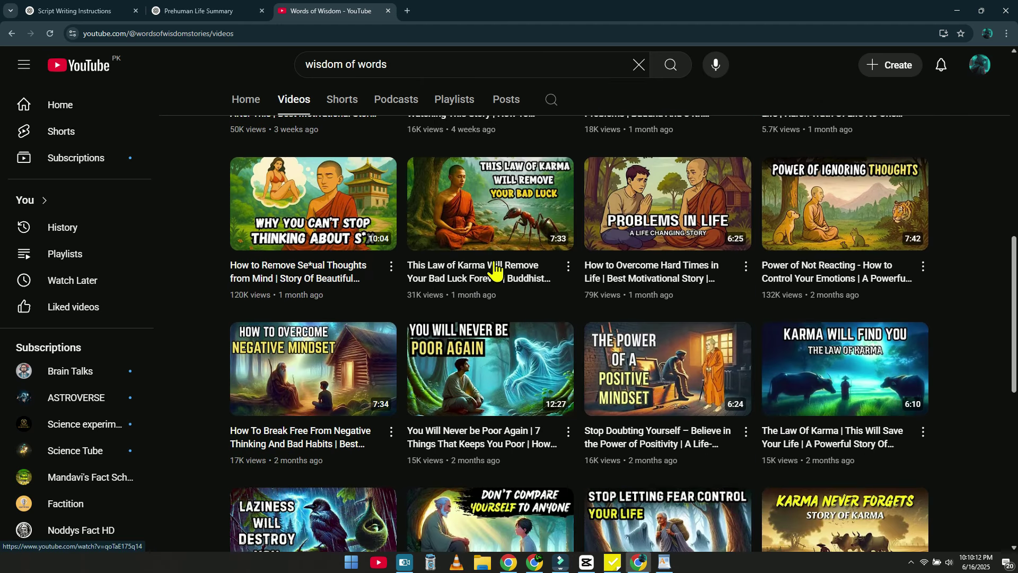
{"action": "scroll", "coordinate": [548, 375], "scroll_direction": "down", "scroll_amount": 1}
{"action": "left_click", "coordinate": [548, 375]}
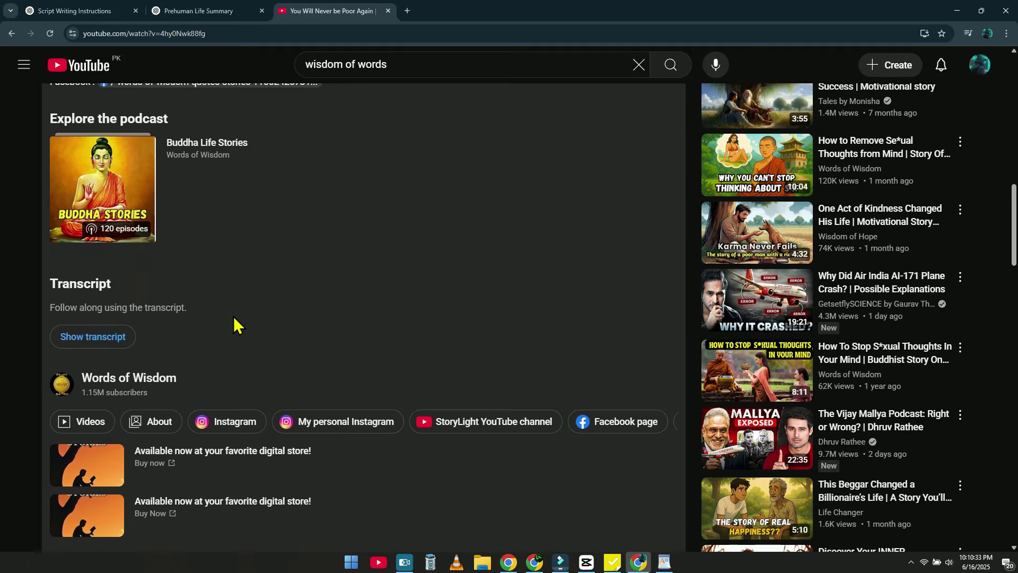
- Show the YouTube video's transcript and copy all of its lines
{"action": "left_click", "coordinate": [103, 336]}
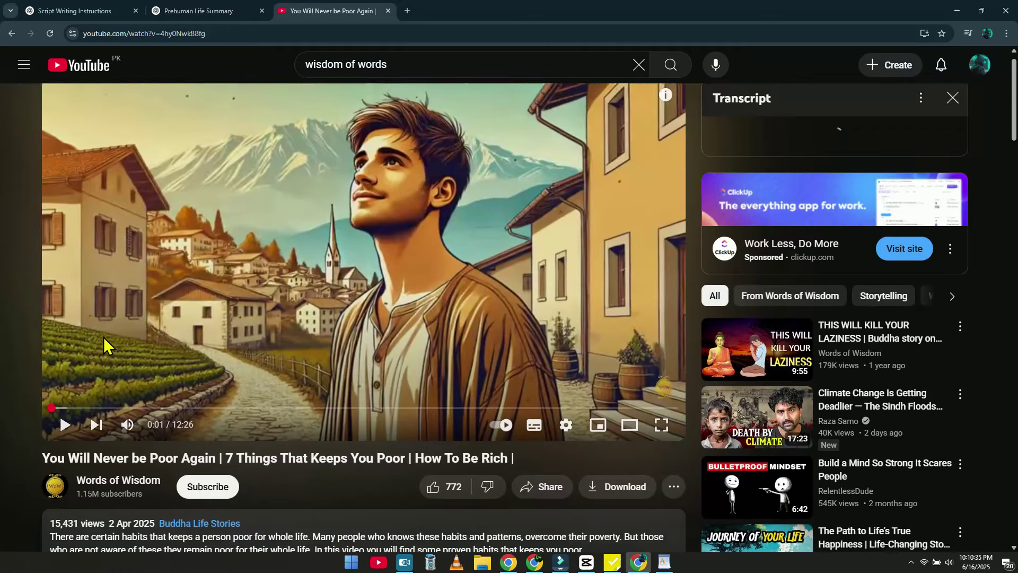
{"action": "left_click_drag", "start_coordinate": [734, 175], "coordinate": [842, 431]}
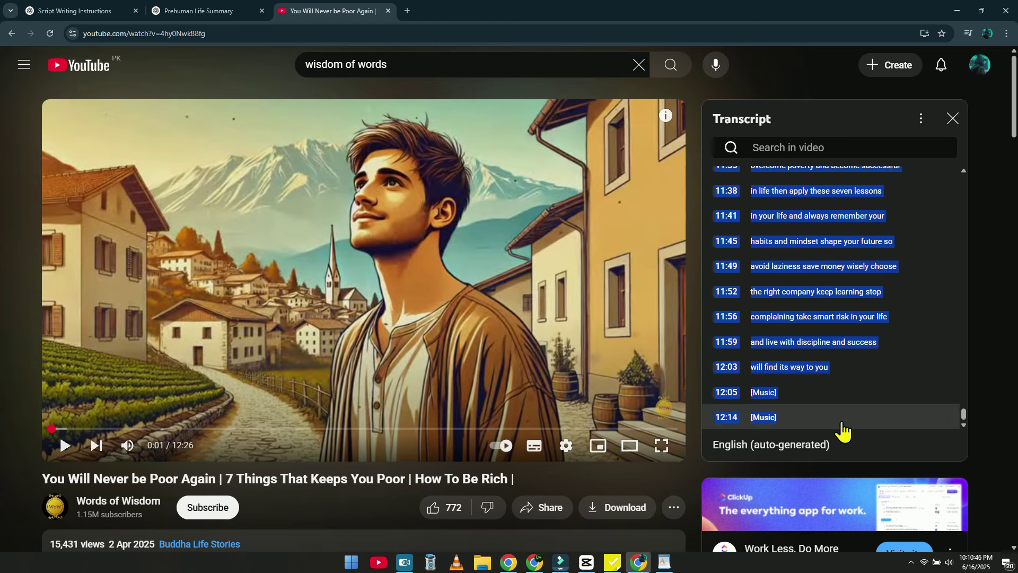
- Paste the copied transcript into the ChatGPT "Script Writing Instructions" conversation, below the Amazon script, and submit it for rewriting
{"action": "left_click", "coordinate": [92, 10]}
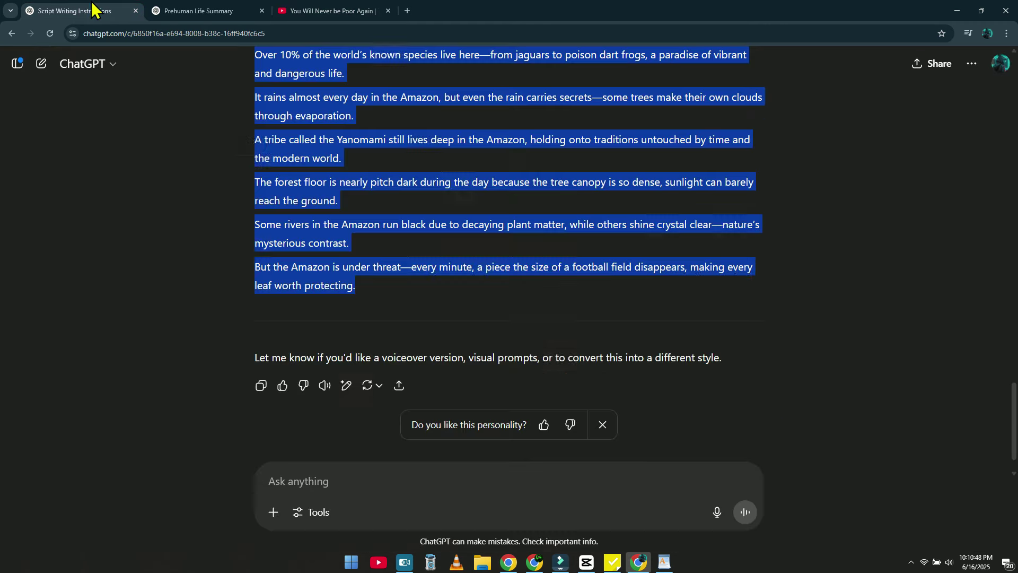
{"action": "left_click", "coordinate": [346, 224]}
{"action": "scroll", "coordinate": [440, 221], "scroll_direction": "up", "scroll_amount": 20}
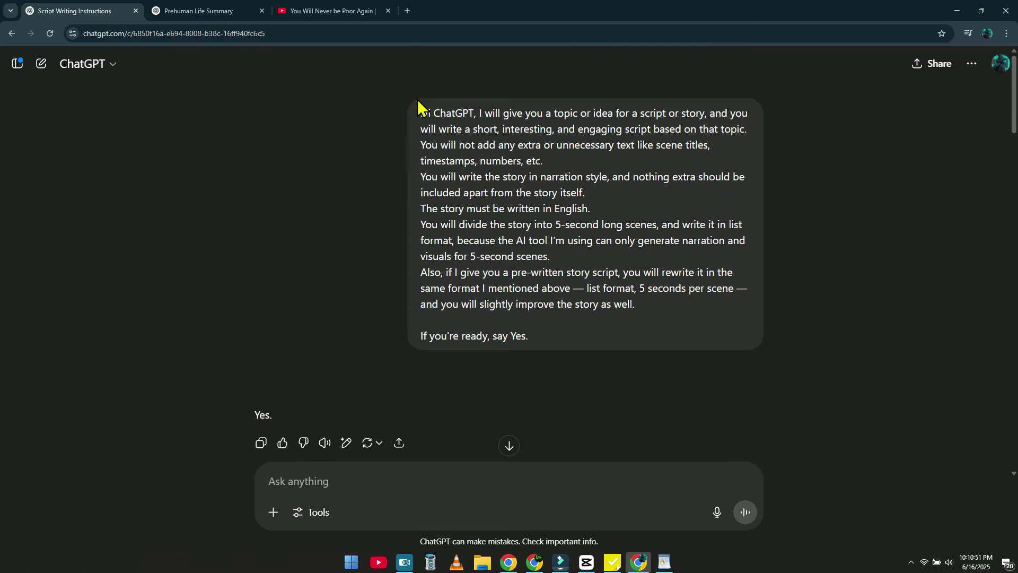
{"action": "left_click_drag", "start_coordinate": [418, 100], "coordinate": [530, 339]}
{"action": "scroll", "coordinate": [527, 254], "scroll_direction": "down", "scroll_amount": 20}
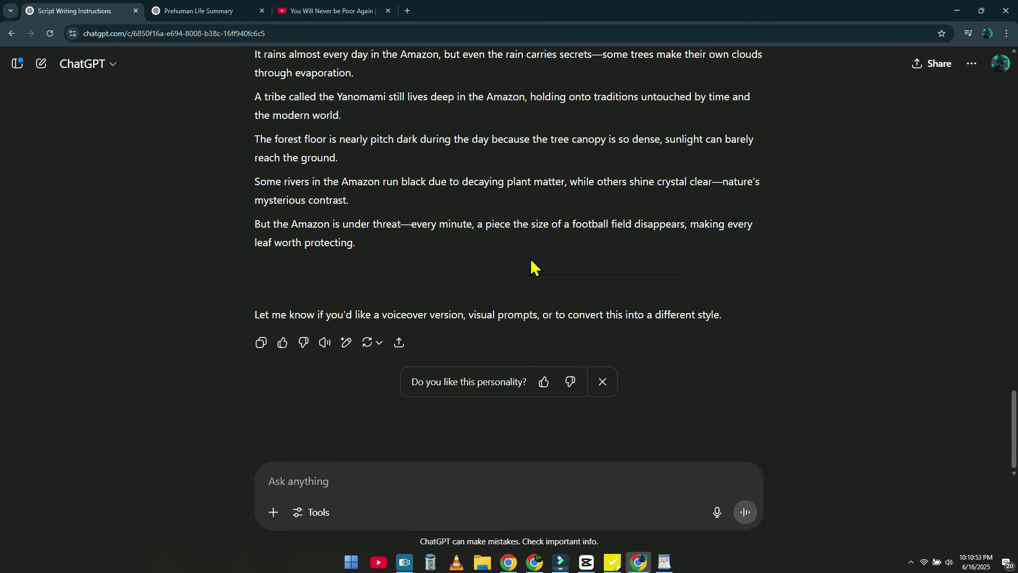
{"action": "left_click", "coordinate": [349, 484]}
{"action": "key", "text": "ctrl+v"}
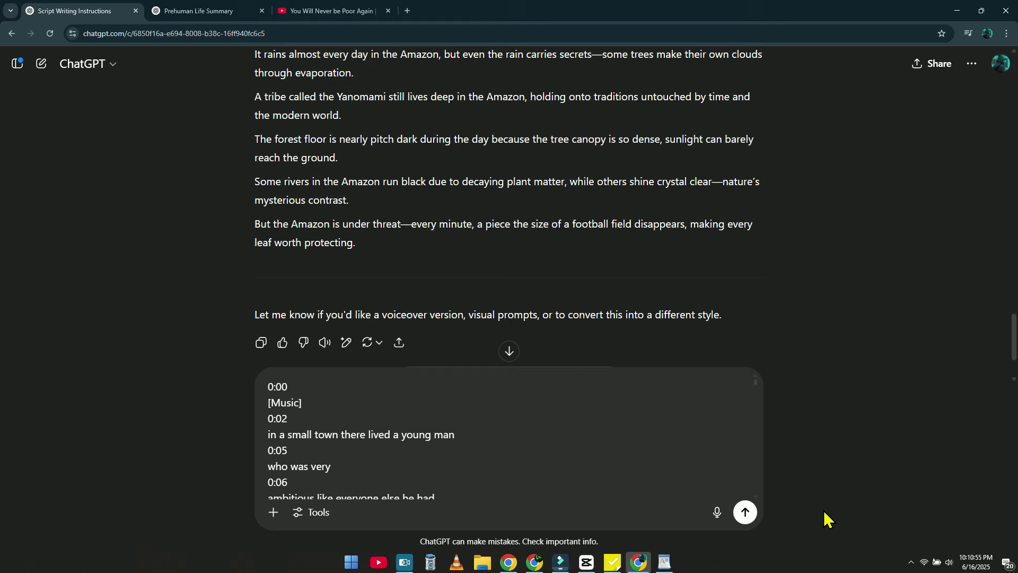
{"action": "left_click", "coordinate": [745, 514]}
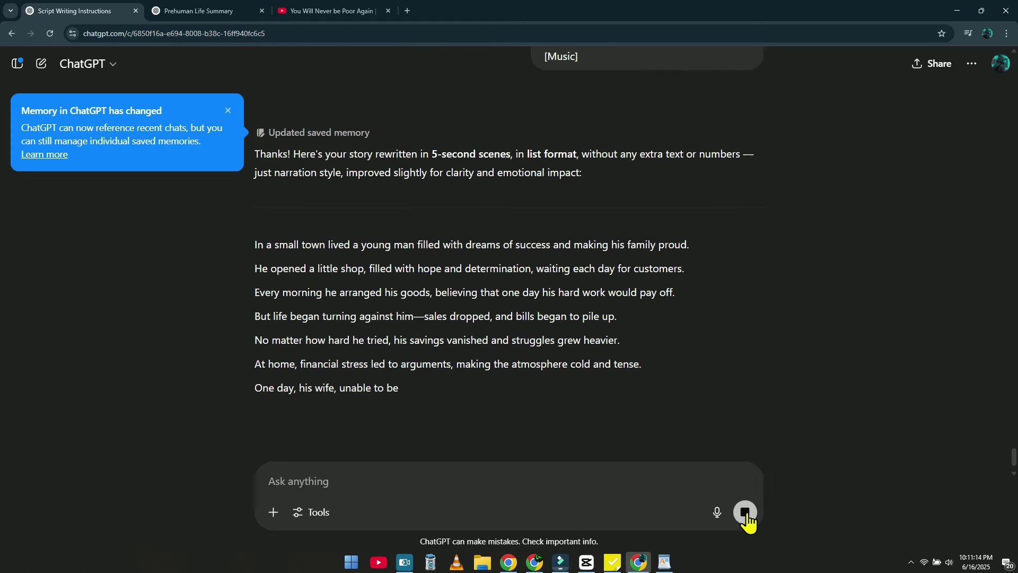
- Dismiss the ChatGPT memory notice and copy the entire rewritten story, beginning with "In a small town lived a young man"
{"action": "left_click", "coordinate": [228, 111]}
{"action": "scroll", "coordinate": [383, 284], "scroll_direction": "down", "scroll_amount": 5}
{"action": "scroll", "coordinate": [426, 276], "scroll_direction": "down", "scroll_amount": 5}
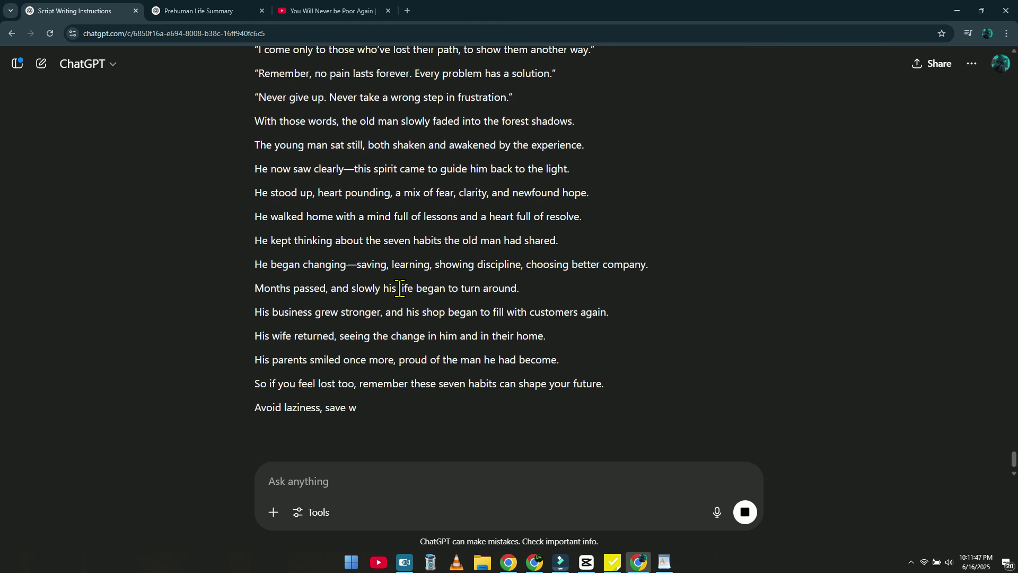
{"action": "scroll", "coordinate": [286, 174], "scroll_direction": "up", "scroll_amount": 20}
{"action": "left_click_drag", "start_coordinate": [615, 256], "coordinate": [245, 233]}
{"action": "scroll", "coordinate": [268, 210], "scroll_direction": "up", "scroll_amount": 8}
- Switch to CapCut, paste the rewritten story as the new project's script, and return to its first scene
{"action": "left_click", "coordinate": [584, 562]}
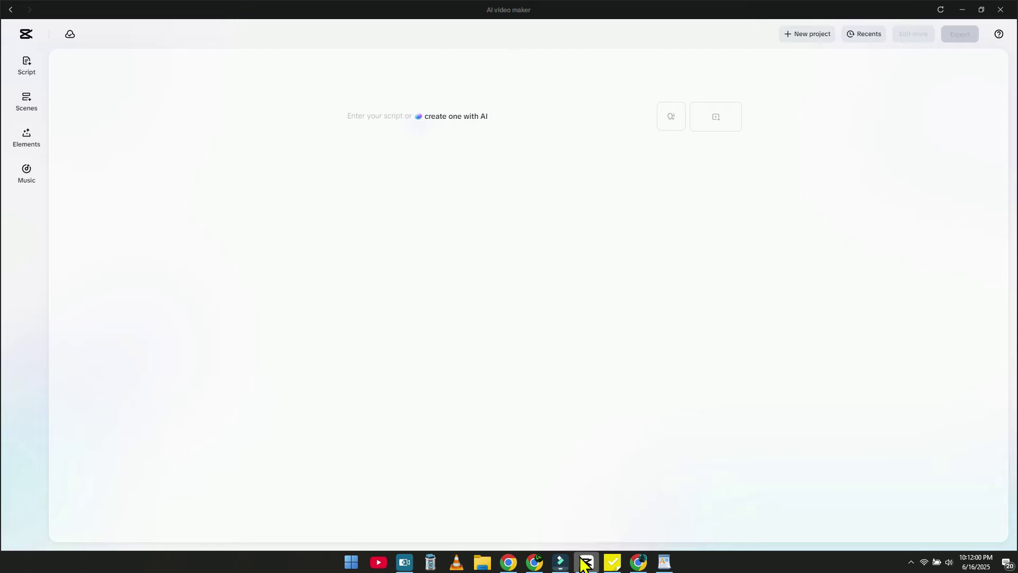
{"action": "left_click", "coordinate": [383, 117]}
{"action": "key", "text": "ctrl+v"}
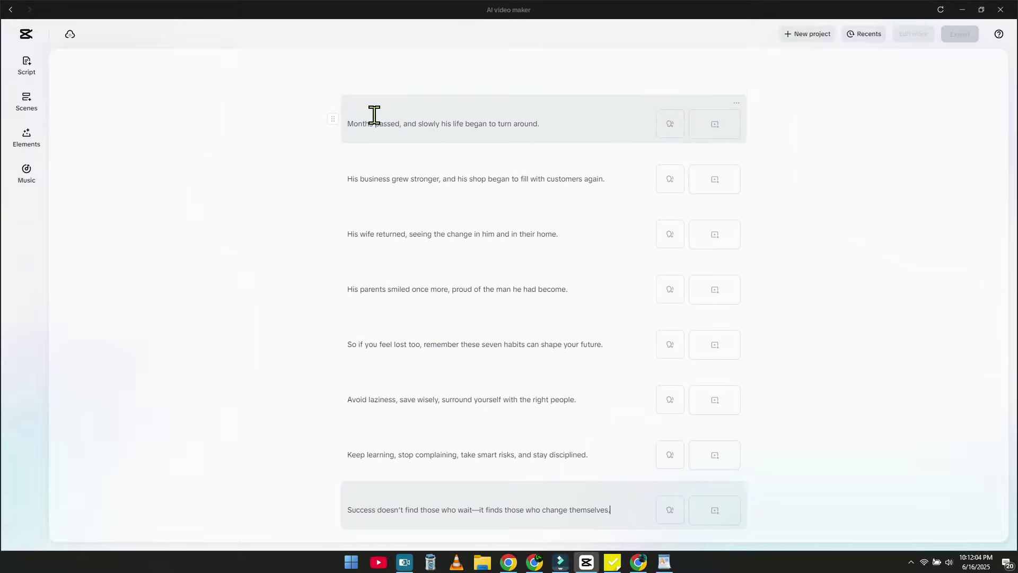
{"action": "scroll", "coordinate": [488, 268], "scroll_direction": "up", "scroll_amount": 15}
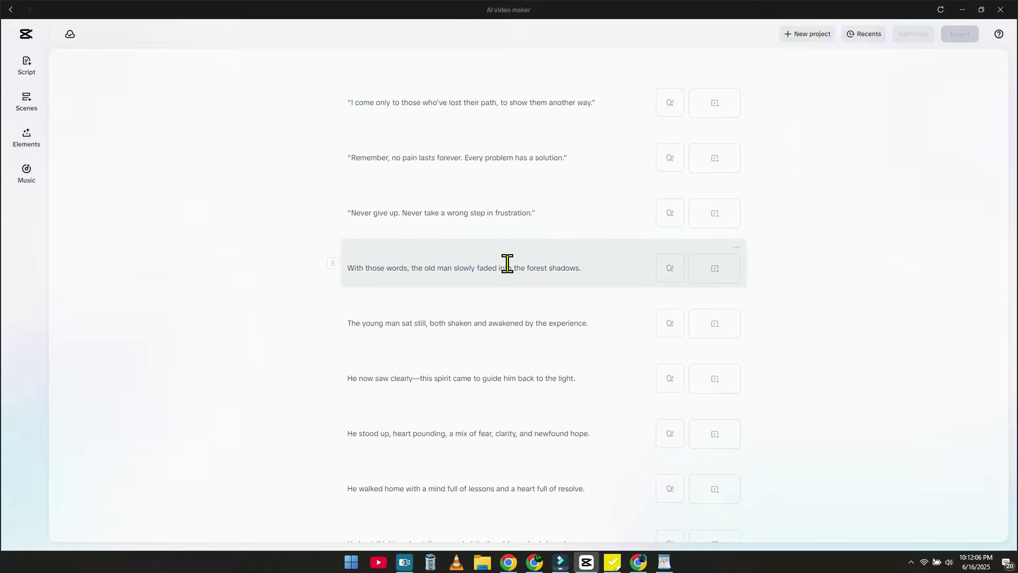
{"action": "scroll", "coordinate": [481, 259], "scroll_direction": "up", "scroll_amount": 15}
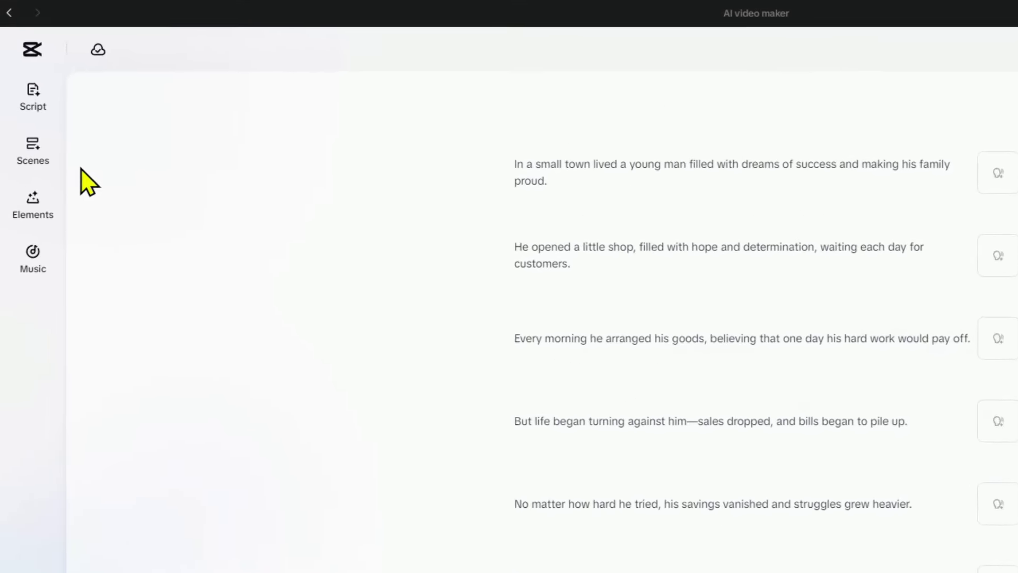
- Apply the Benjamin II voice to all scenes with automatic script splitting, and play the narration preview
{"action": "left_click", "coordinate": [32, 207]}
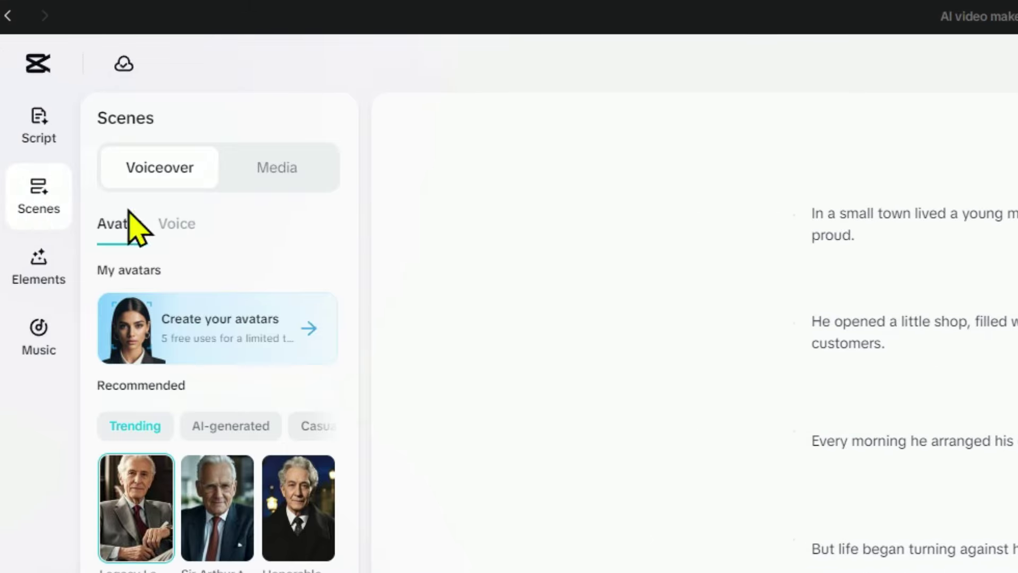
{"action": "left_click", "coordinate": [178, 225]}
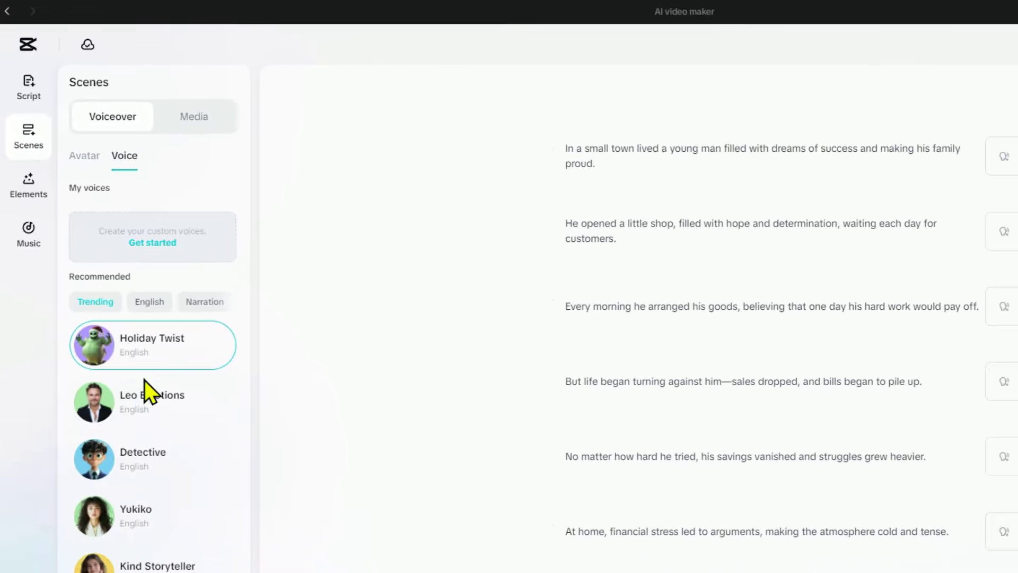
{"action": "scroll", "coordinate": [98, 472], "scroll_direction": "down", "scroll_amount": 10}
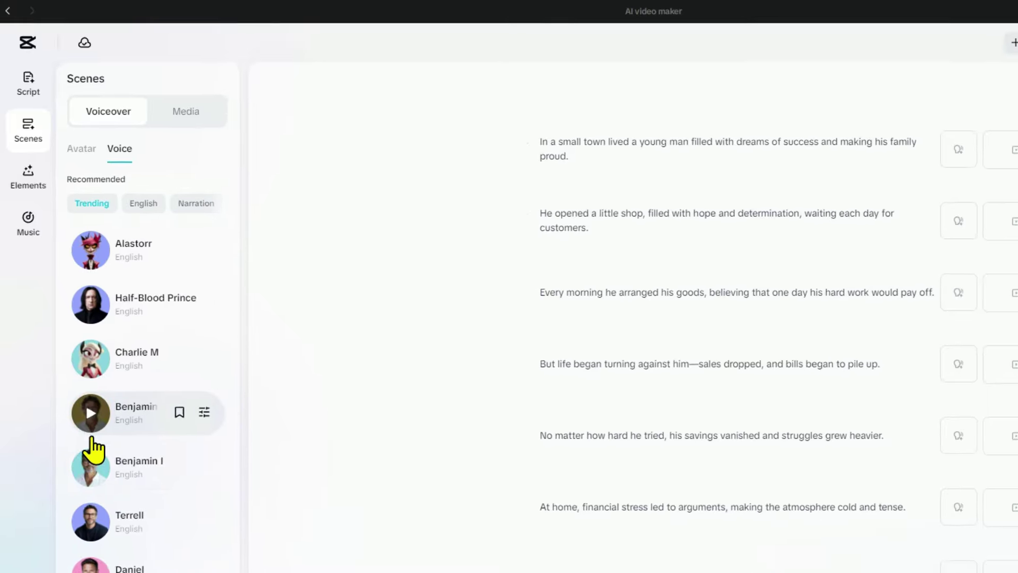
{"action": "scroll", "coordinate": [90, 462], "scroll_direction": "up", "scroll_amount": 3}
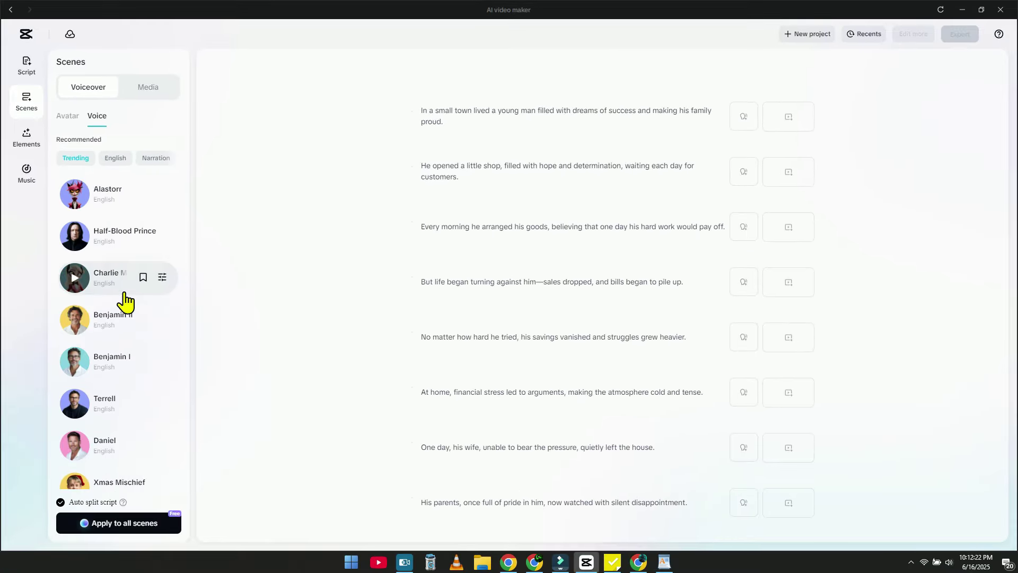
{"action": "left_click", "coordinate": [109, 321]}
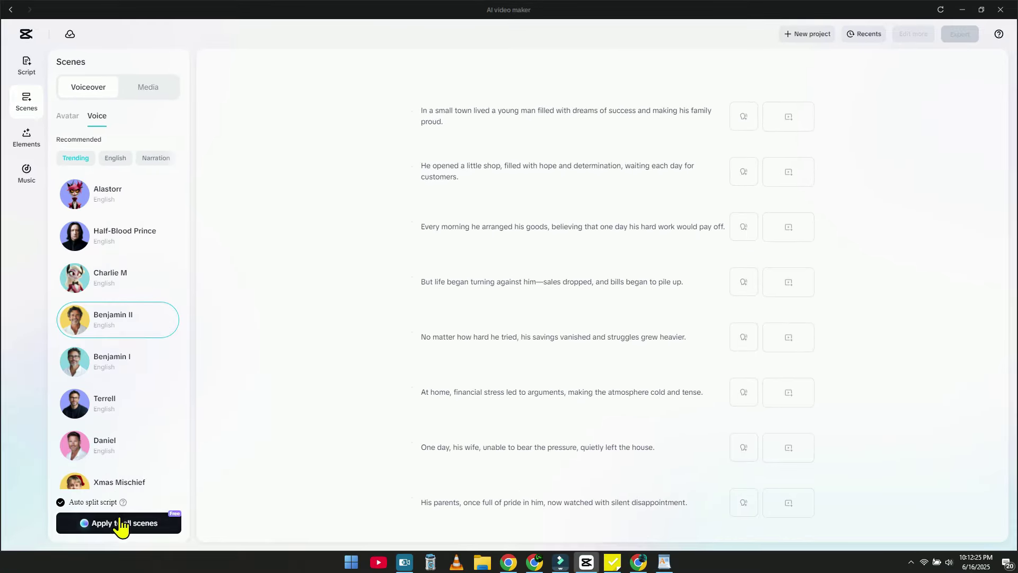
{"action": "left_click", "coordinate": [150, 508]}
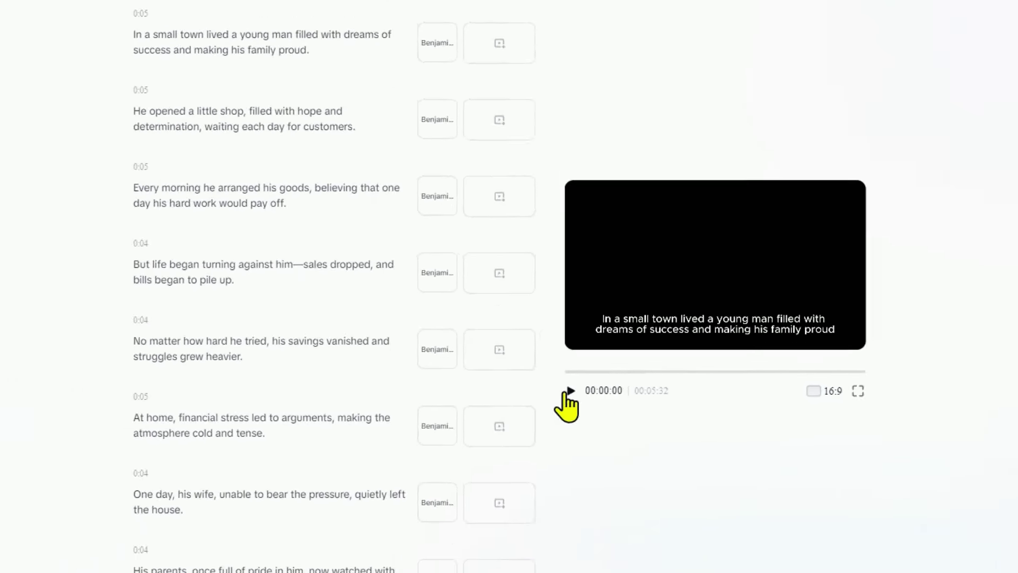
{"action": "left_click", "coordinate": [185, 487]}
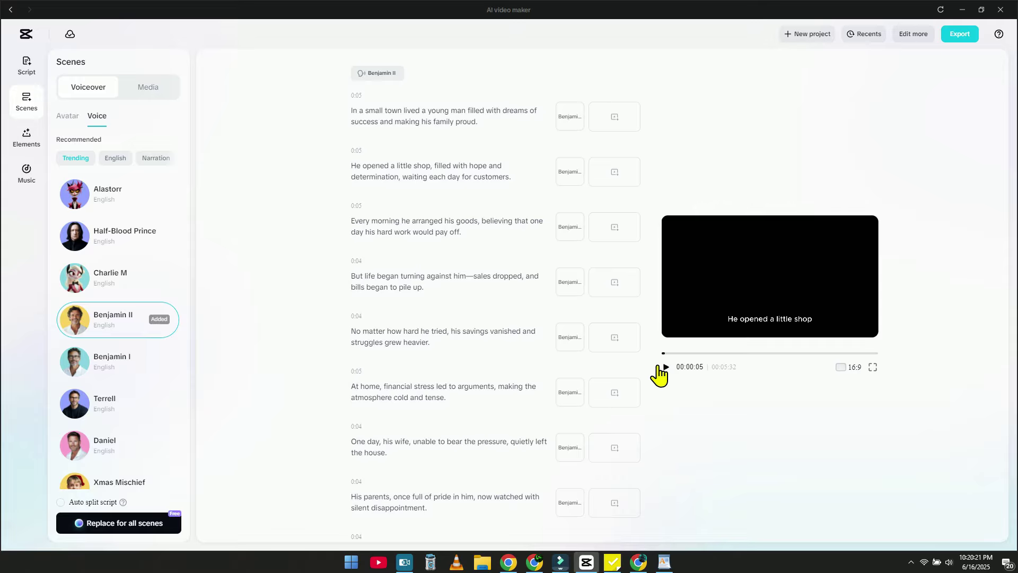
- Generate AI media in the Realistic Film style at 16:9 for all scenes
{"action": "left_click", "coordinate": [144, 89]}
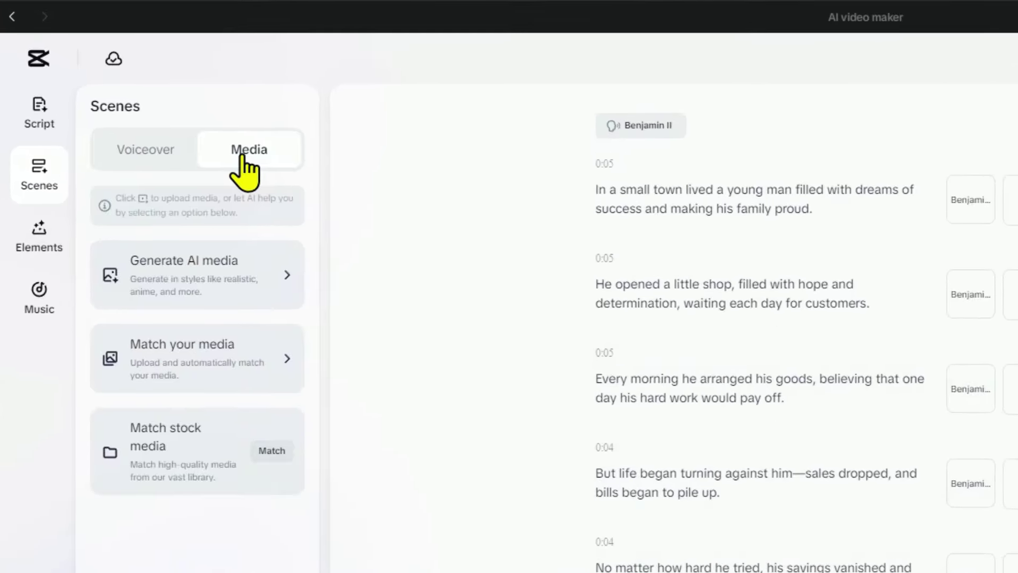
{"action": "left_click", "coordinate": [199, 273]}
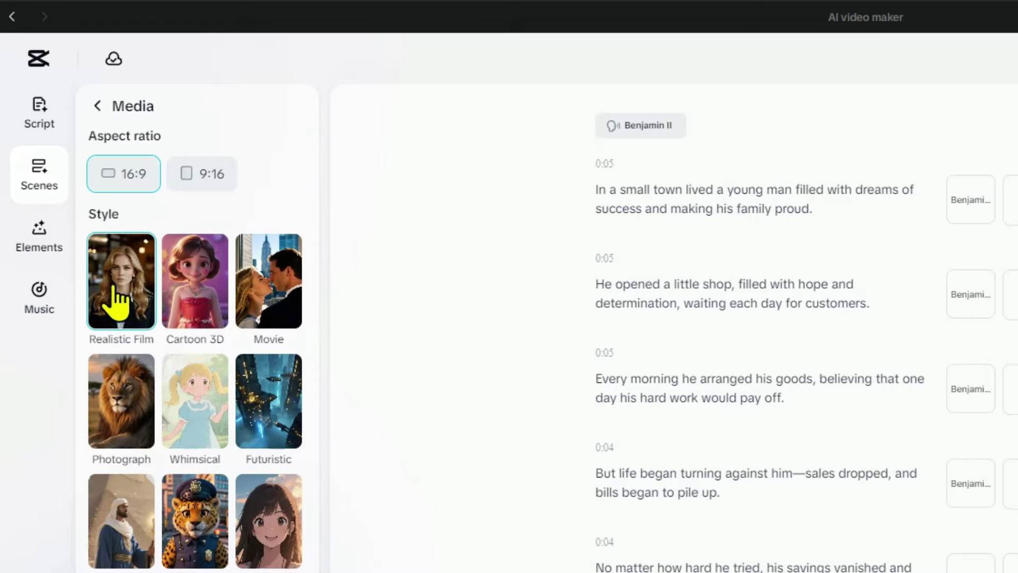
{"action": "scroll", "coordinate": [113, 292], "scroll_direction": "down", "scroll_amount": 5}
{"action": "scroll", "coordinate": [113, 305], "scroll_direction": "down", "scroll_amount": 4}
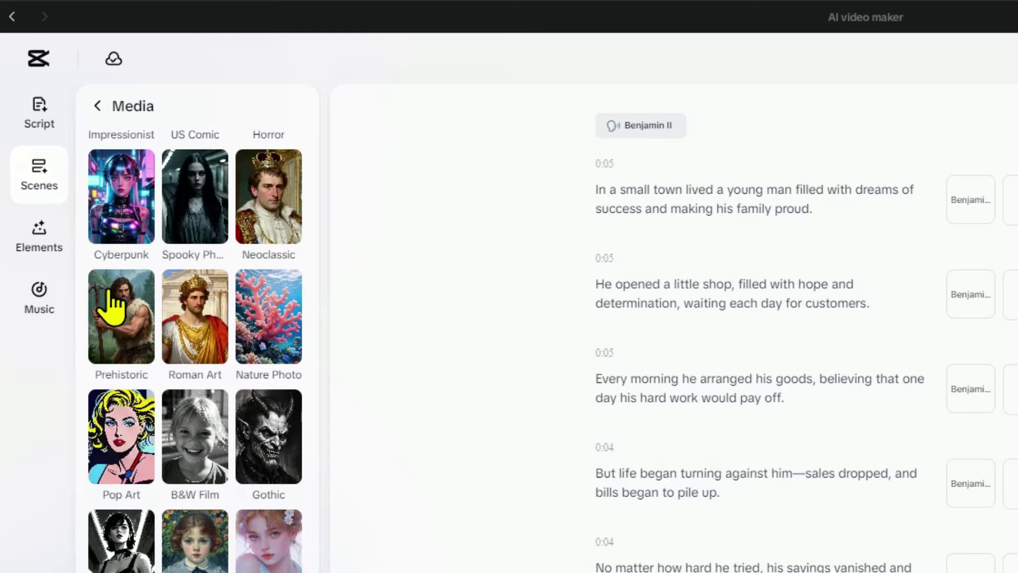
{"action": "scroll", "coordinate": [113, 305], "scroll_direction": "up", "scroll_amount": 9}
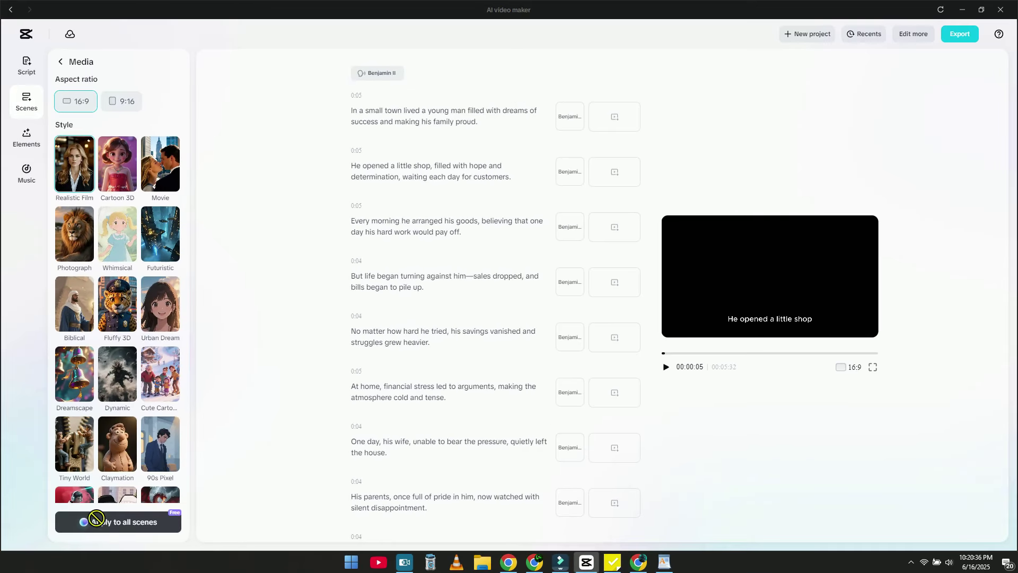
{"action": "left_click", "coordinate": [168, 478]}
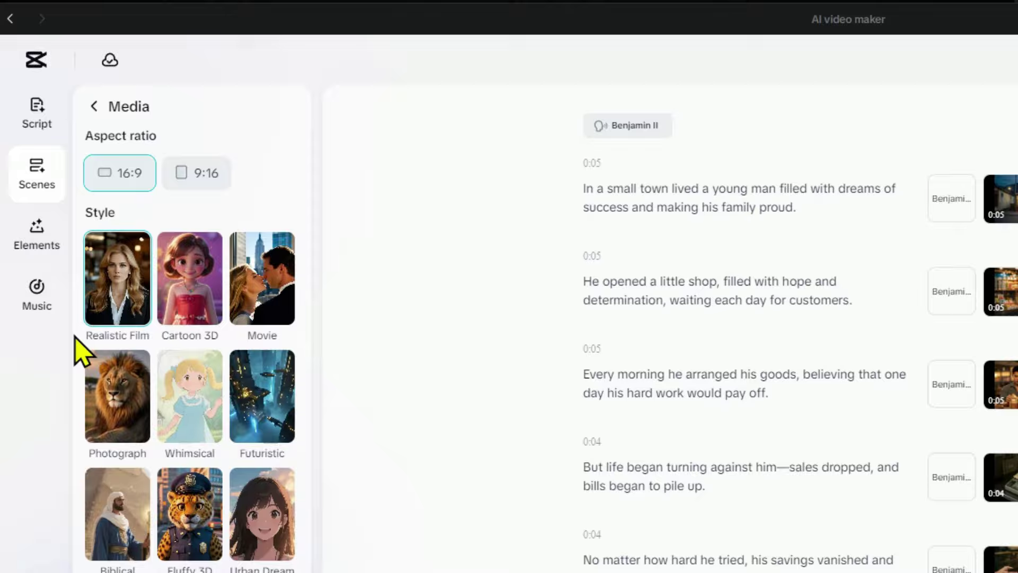
- Apply a caption template that shows single words in bold white capitals to the video
{"action": "left_click", "coordinate": [27, 136]}
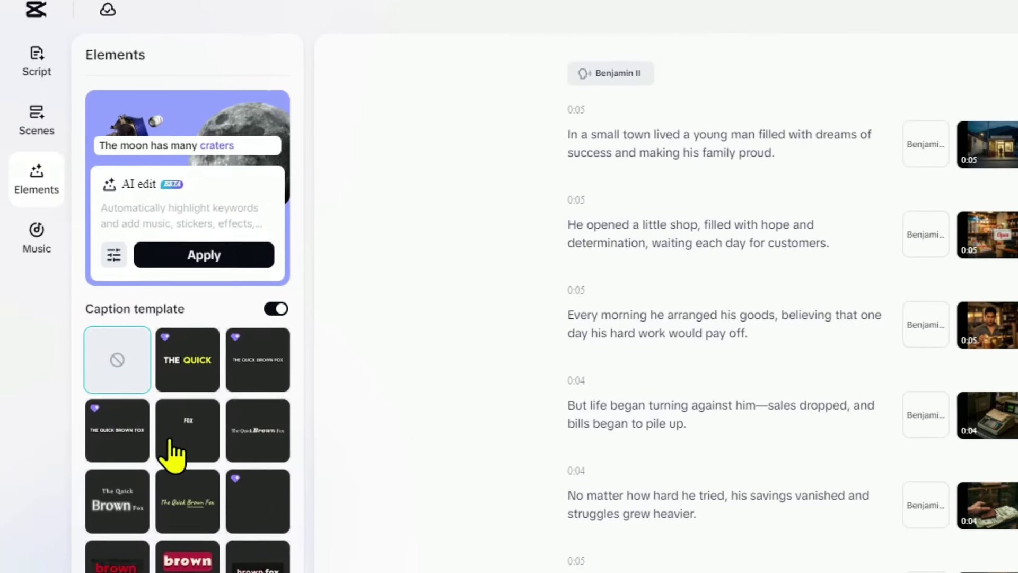
{"action": "scroll", "coordinate": [244, 508], "scroll_direction": "down", "scroll_amount": 6}
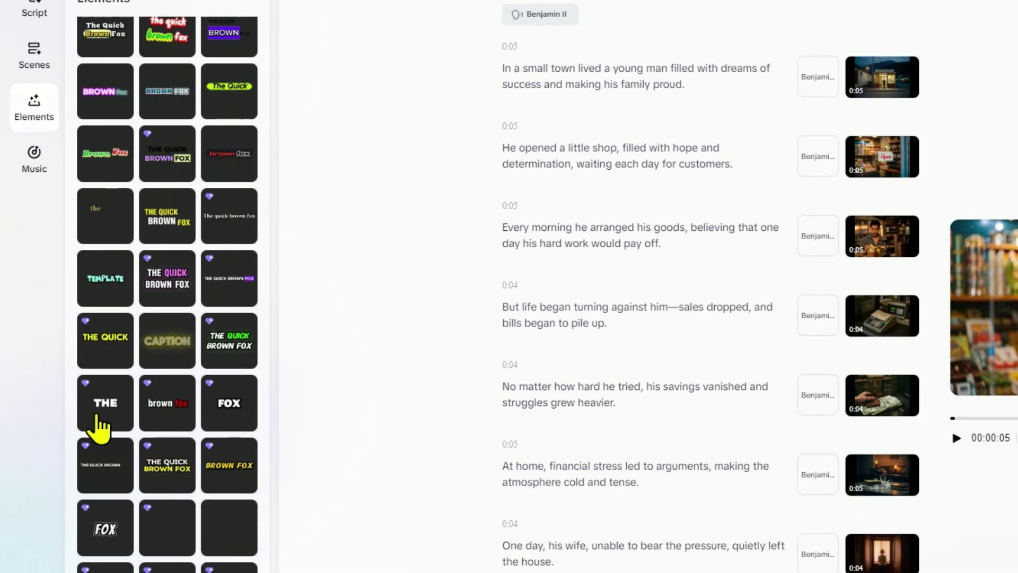
{"action": "scroll", "coordinate": [98, 420], "scroll_direction": "down", "scroll_amount": 2}
{"action": "left_click", "coordinate": [103, 345]}
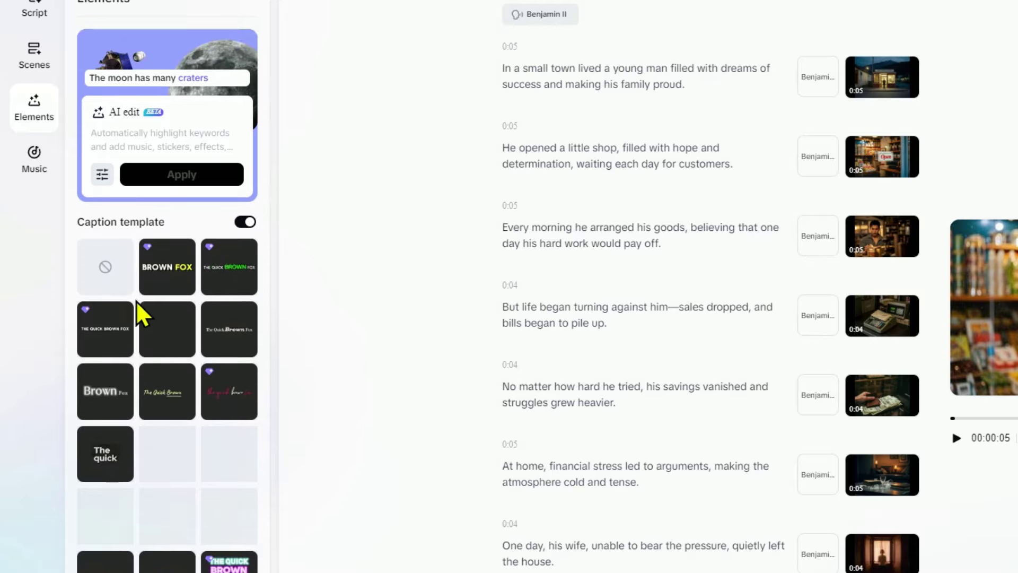
- Audition the recommended music track "vlog, chill out, calm daily life(1370843)", and play the video preview in full screen
{"action": "left_click", "coordinate": [33, 160]}
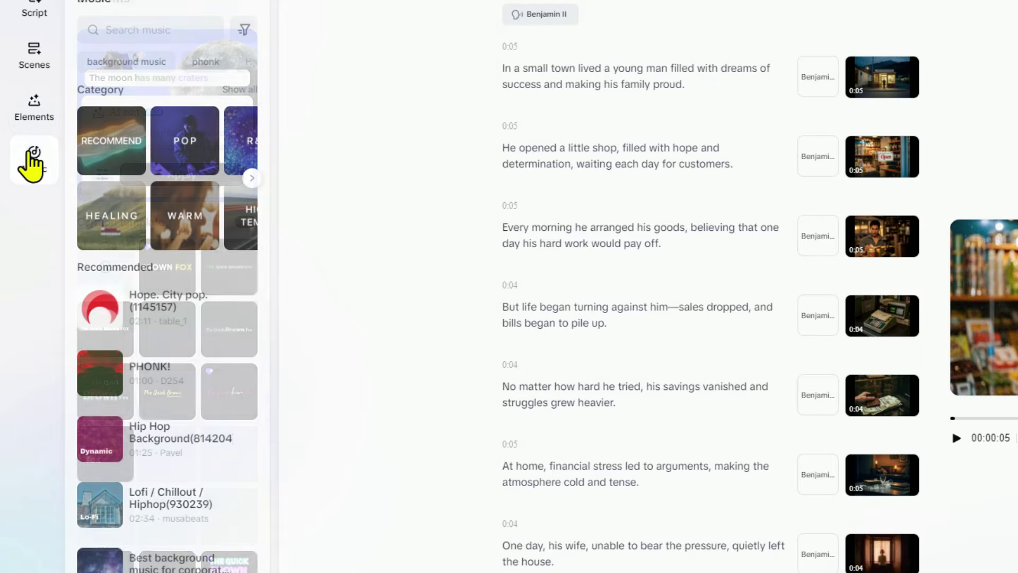
{"action": "scroll", "coordinate": [148, 457], "scroll_direction": "down", "scroll_amount": 5}
{"action": "scroll", "coordinate": [147, 457], "scroll_direction": "down", "scroll_amount": 10}
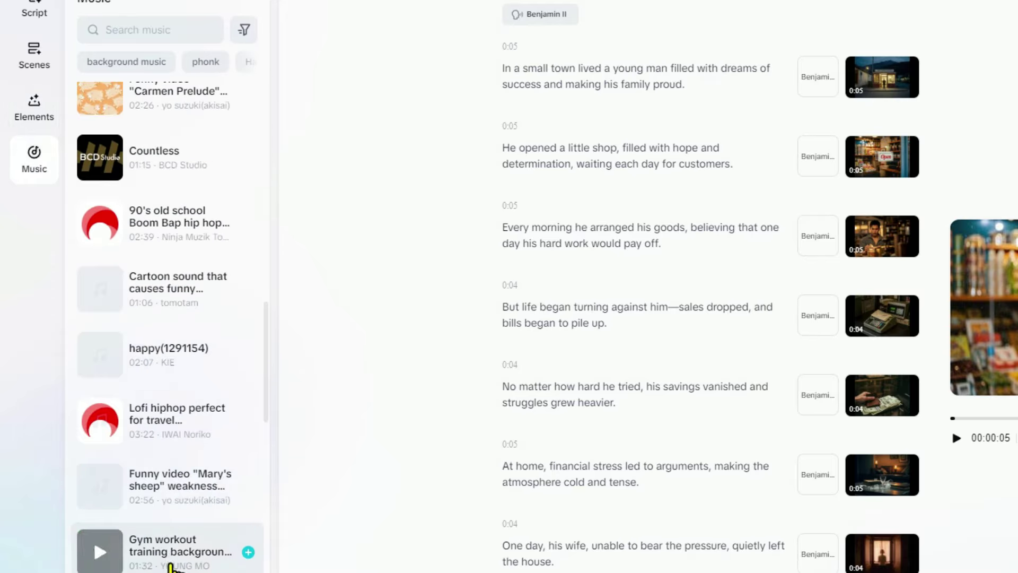
{"action": "scroll", "coordinate": [170, 541], "scroll_direction": "up", "scroll_amount": 6}
{"action": "left_click", "coordinate": [104, 331]}
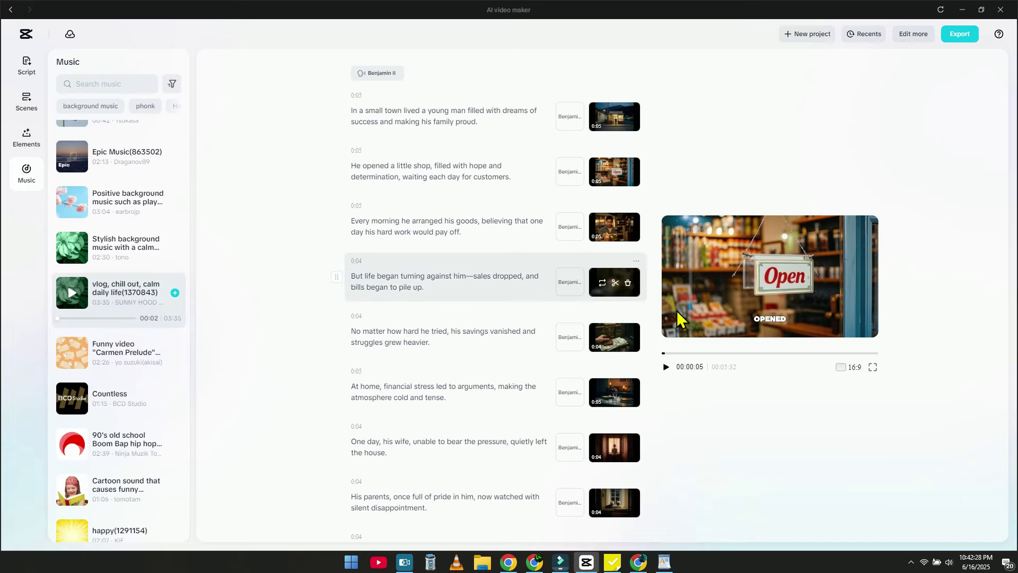
{"action": "left_click", "coordinate": [872, 367]}
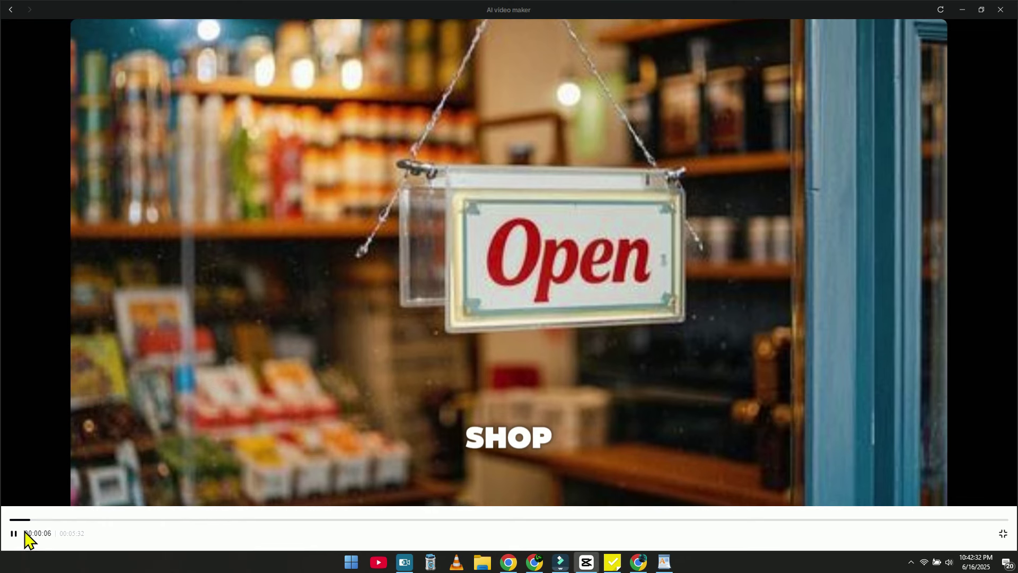